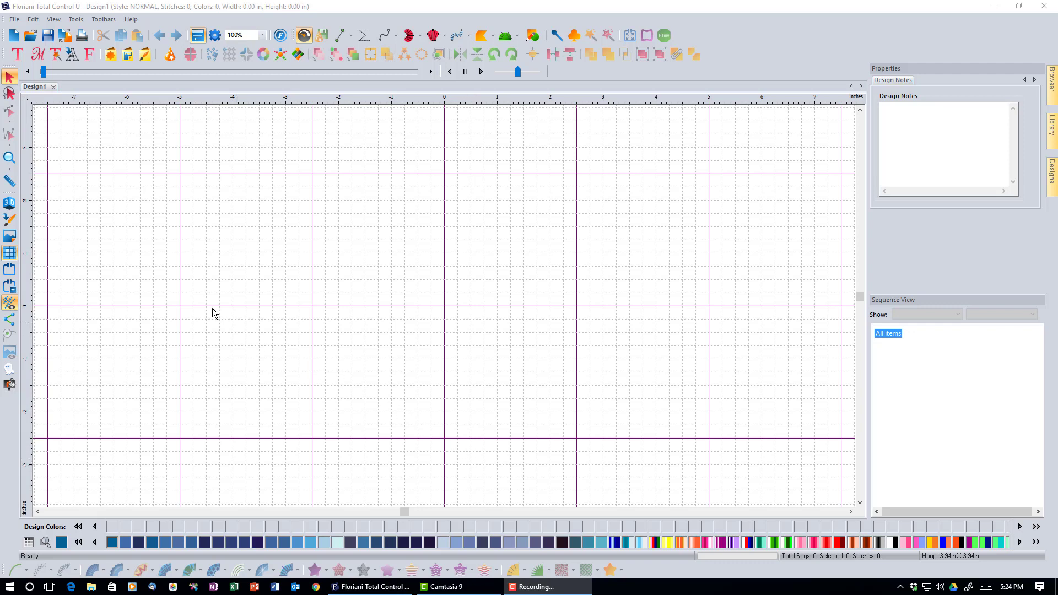
# - Browse the Angels folder for a design to open and preview RL-AL-0002.waf
pyautogui.click(29, 37)
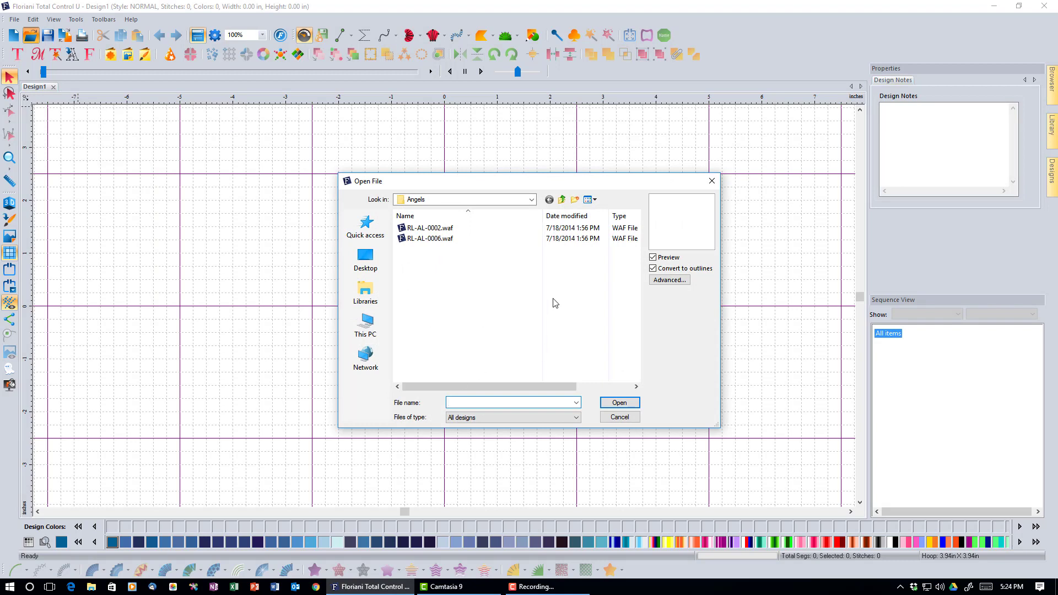
pyautogui.click(630, 421)
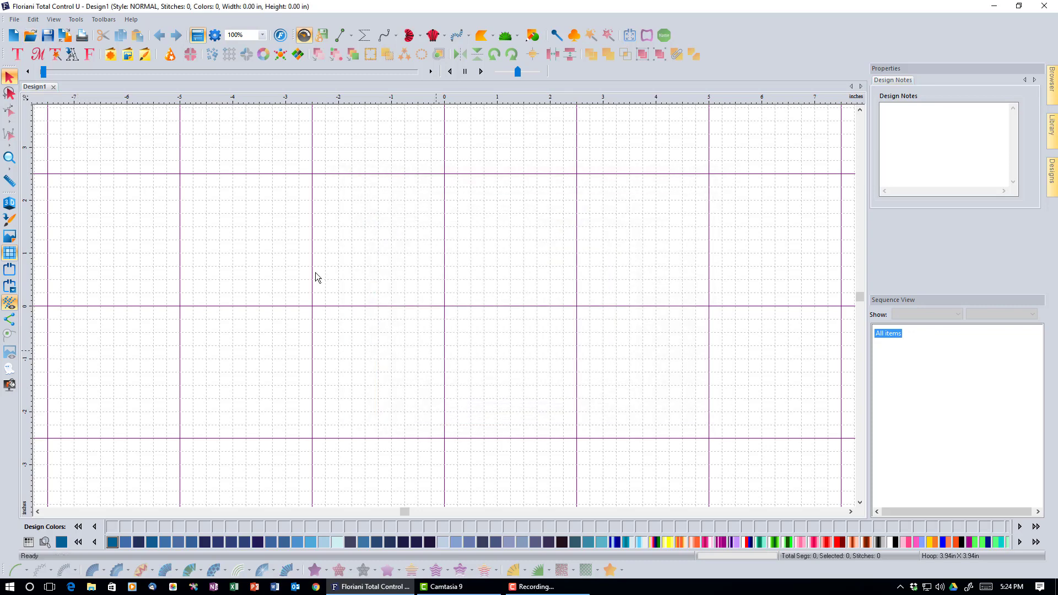
pyautogui.click(13, 20)
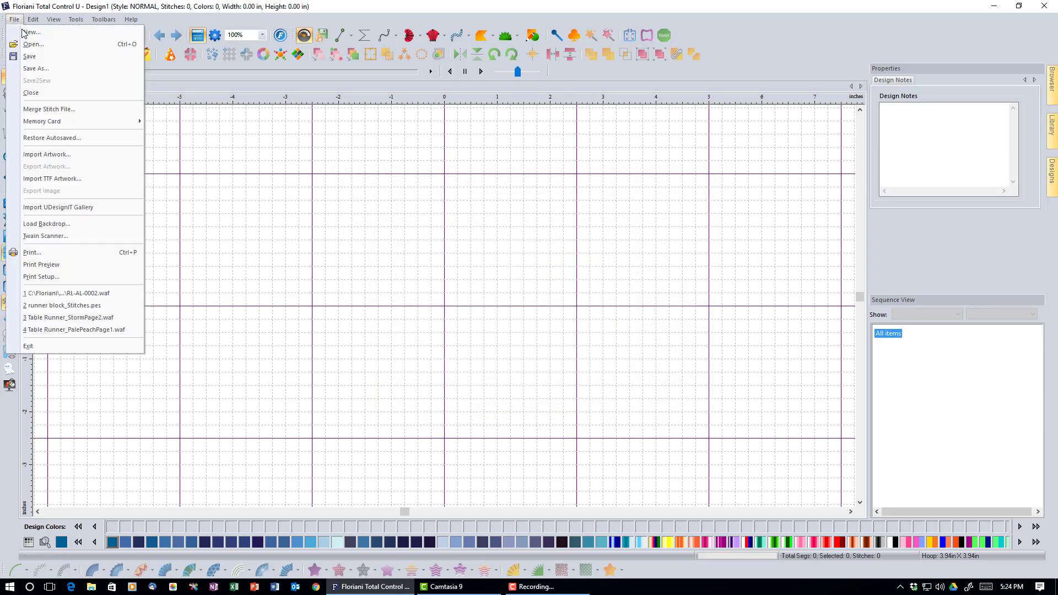
pyautogui.click(31, 49)
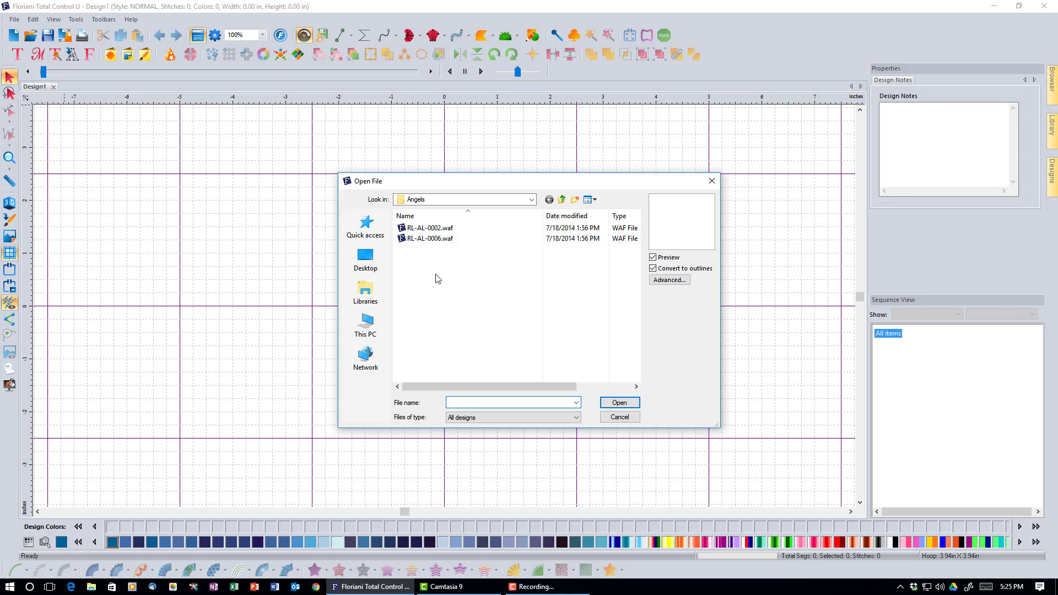
pyautogui.click(422, 229)
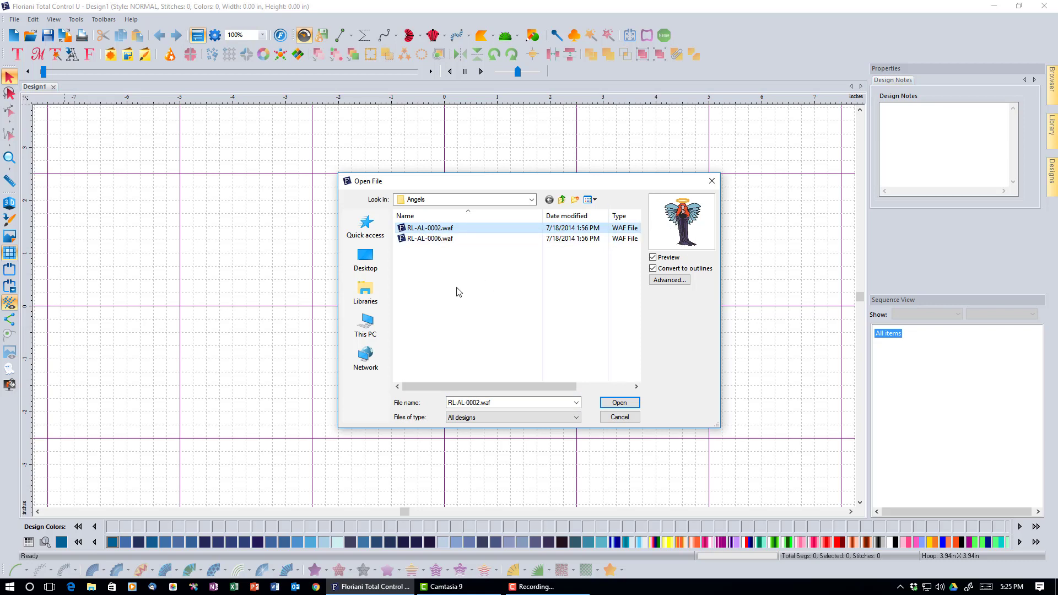
pyautogui.click(654, 258)
pyautogui.click(653, 259)
pyautogui.click(653, 258)
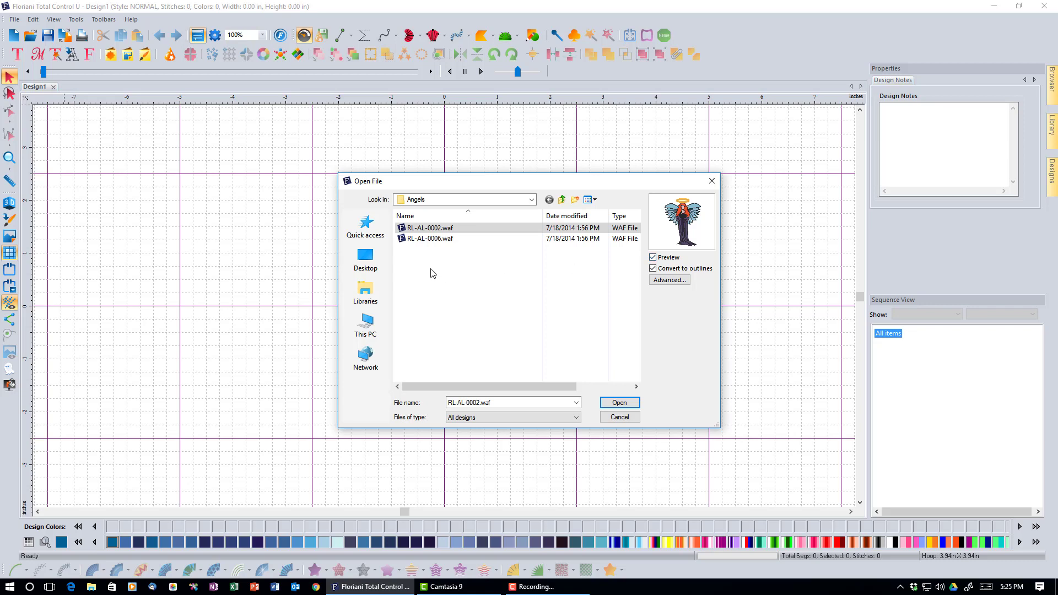
# - Review the Remove Underlay choices for stitch-to-outline conversion, cancel them, and open RL-AL-0006.waf from the Angels folder with outline conversion enabled
pyautogui.click(417, 243)
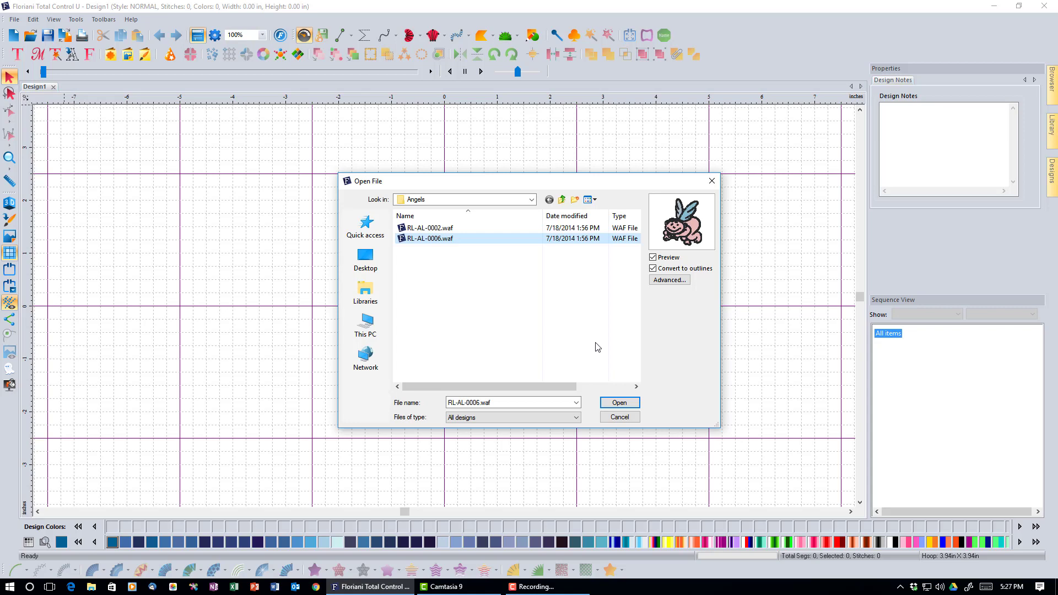
pyautogui.click(668, 284)
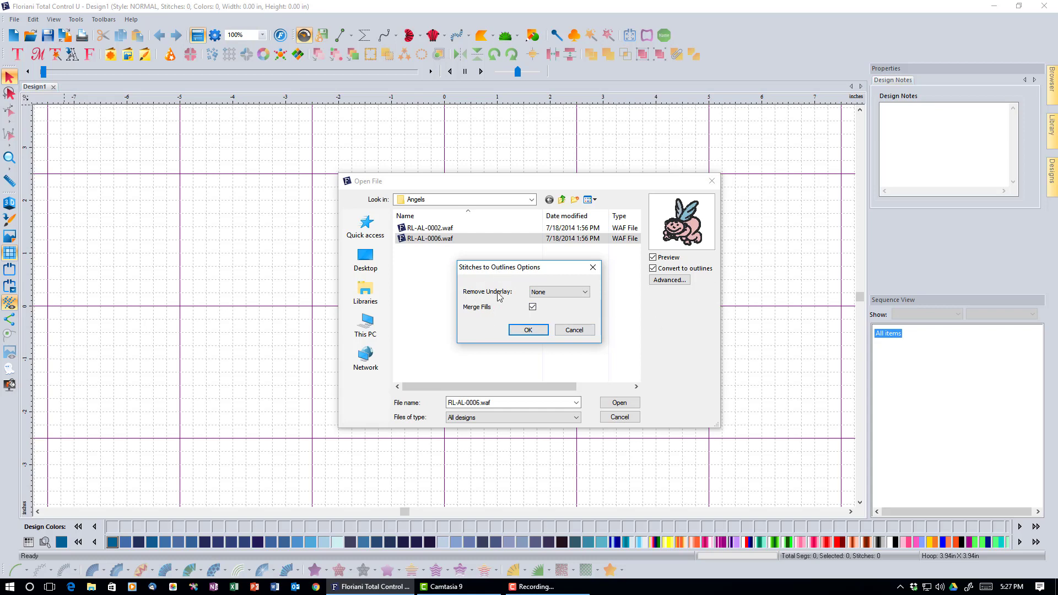
pyautogui.click(585, 292)
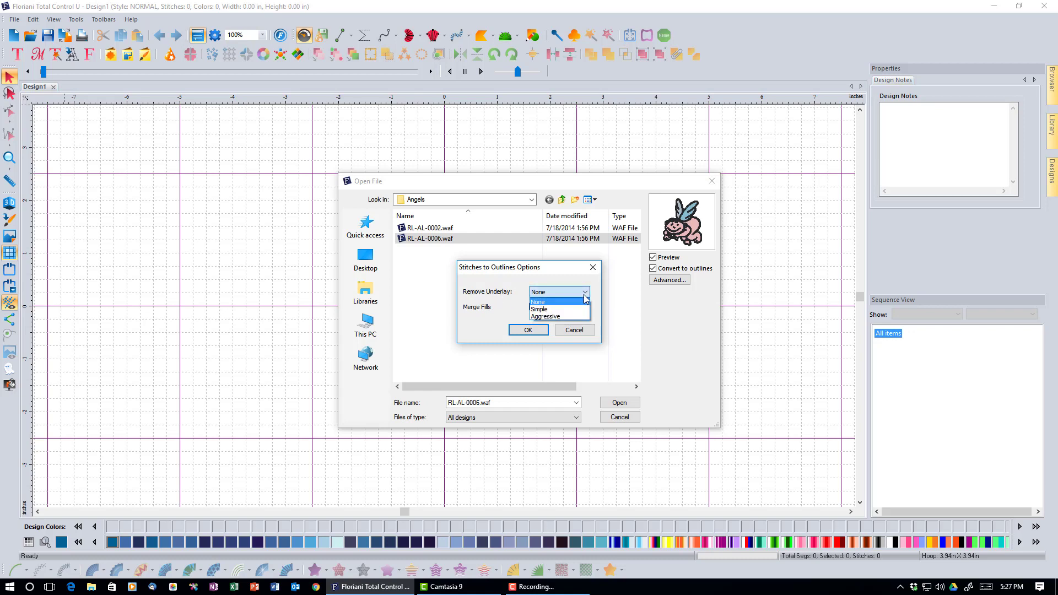
pyautogui.click(555, 302)
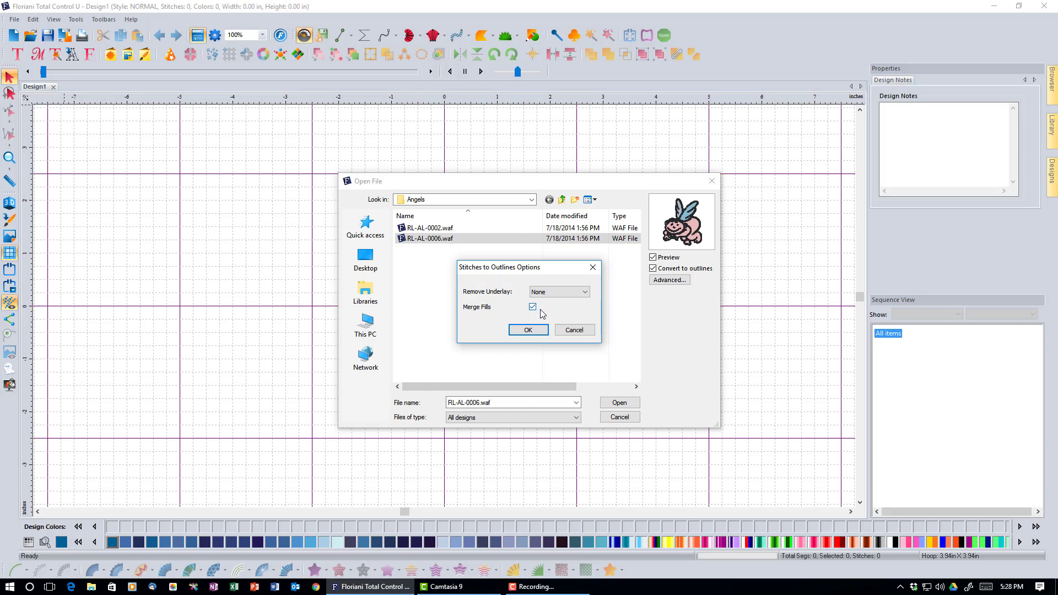
pyautogui.click(572, 330)
pyautogui.click(621, 404)
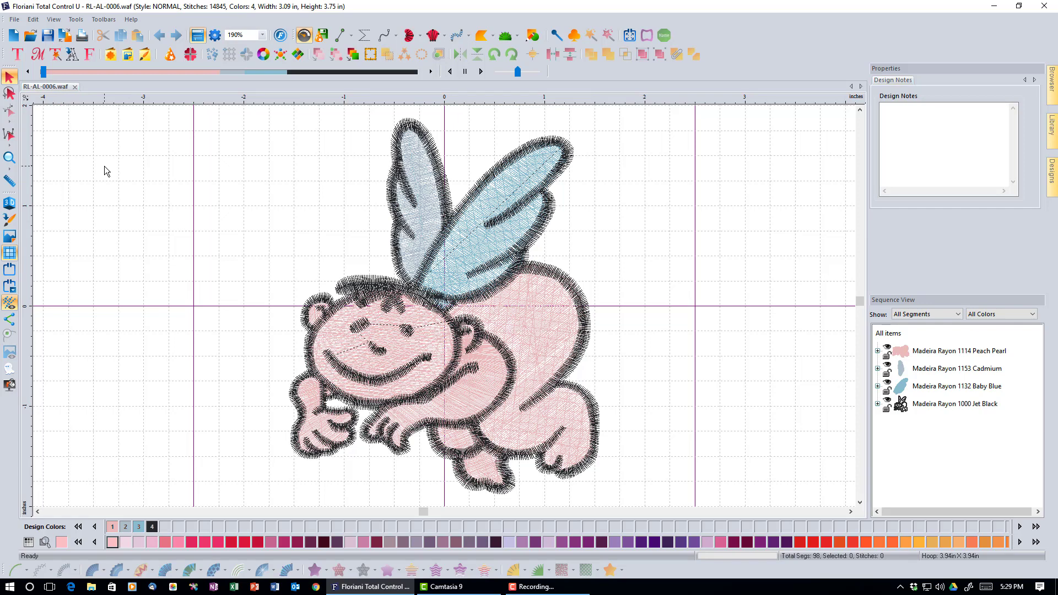
# - Create a blank design page, switch between it and RL-AL-0006.waf, and close the blank page
pyautogui.click(13, 37)
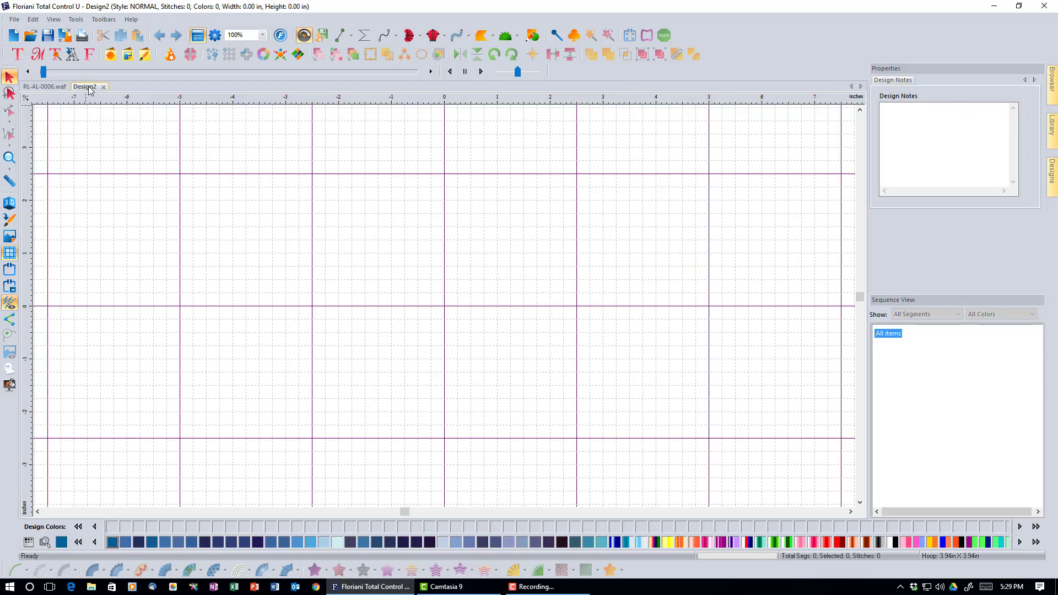
pyautogui.click(43, 88)
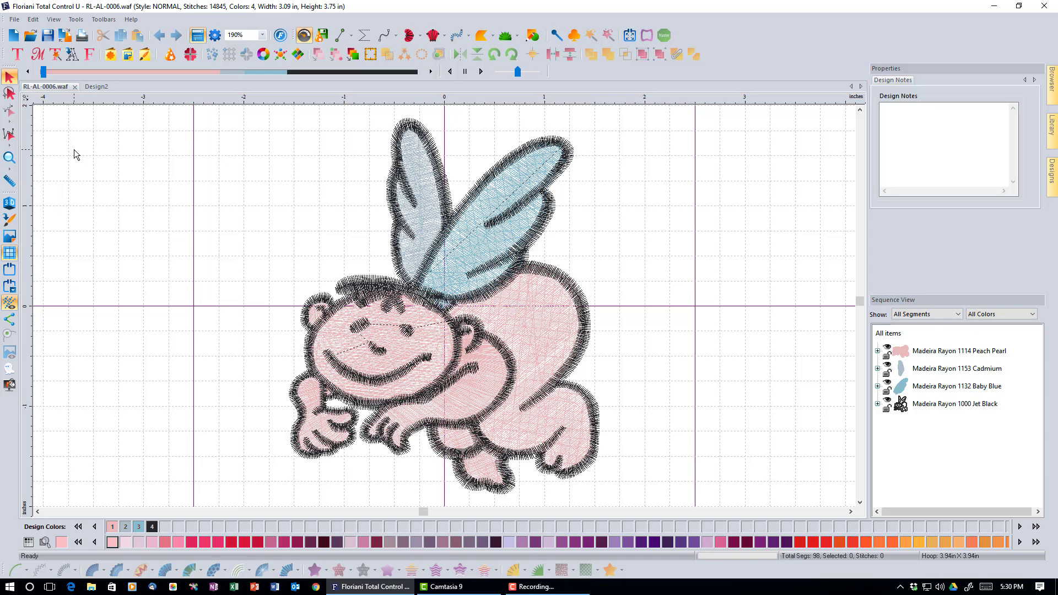
pyautogui.click(97, 87)
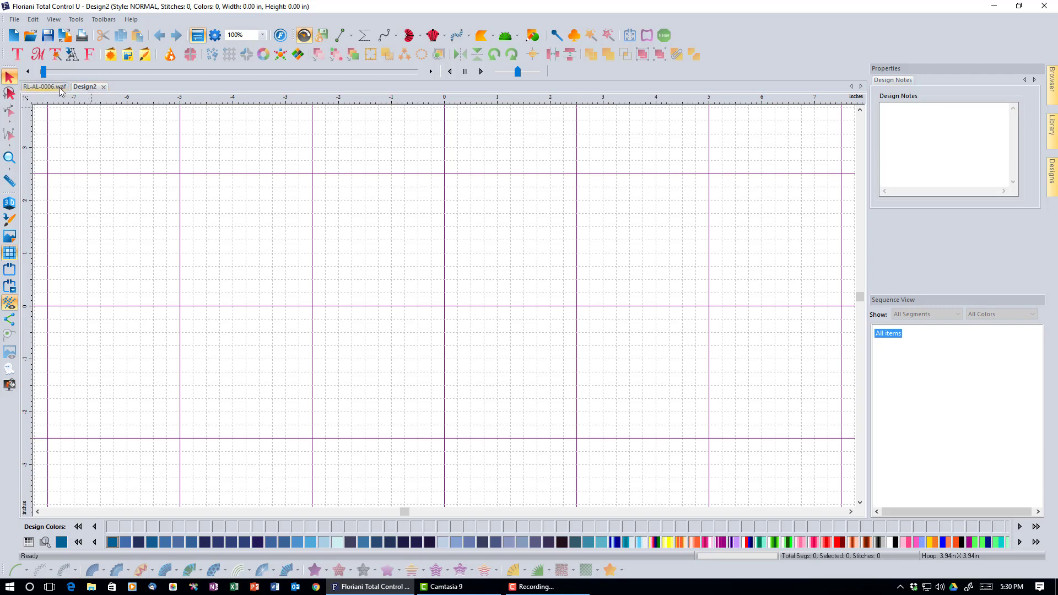
pyautogui.click(104, 87)
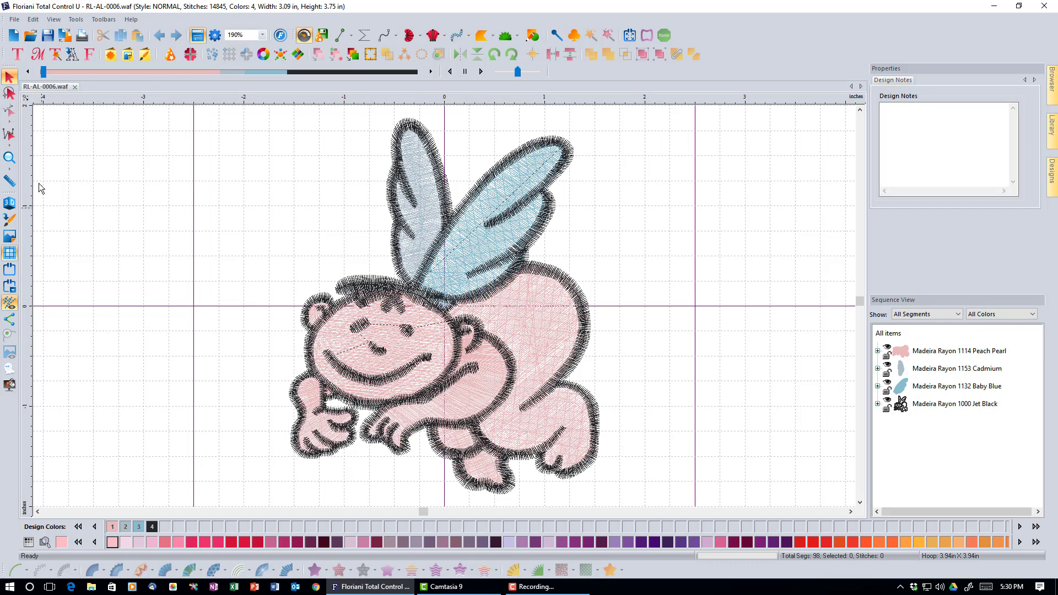
# - Open RL-AL-0002.waf from the Angels folder on its own design page
pyautogui.click(31, 36)
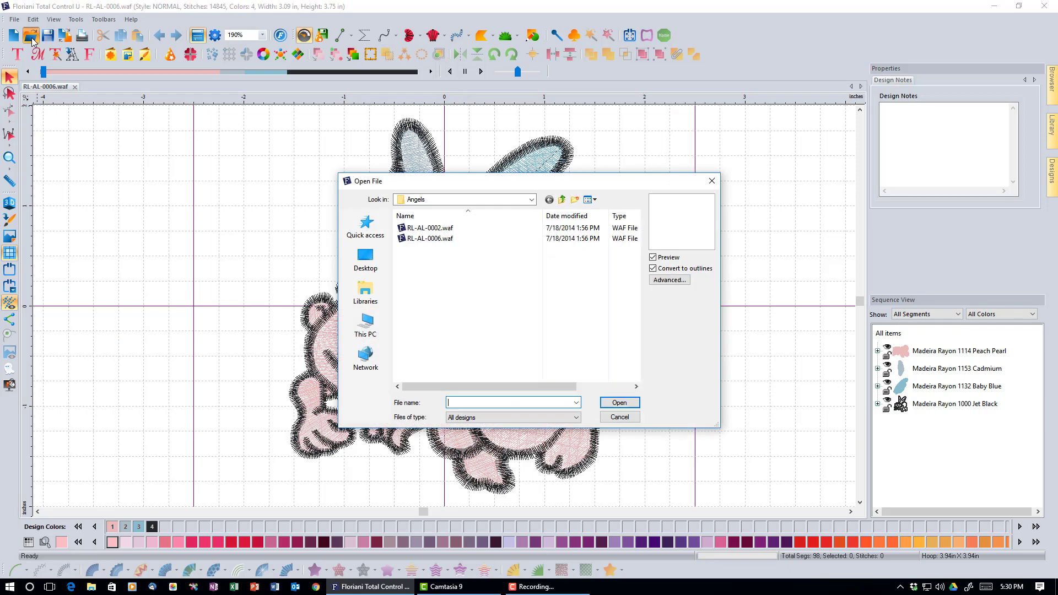
pyautogui.click(425, 229)
pyautogui.click(621, 404)
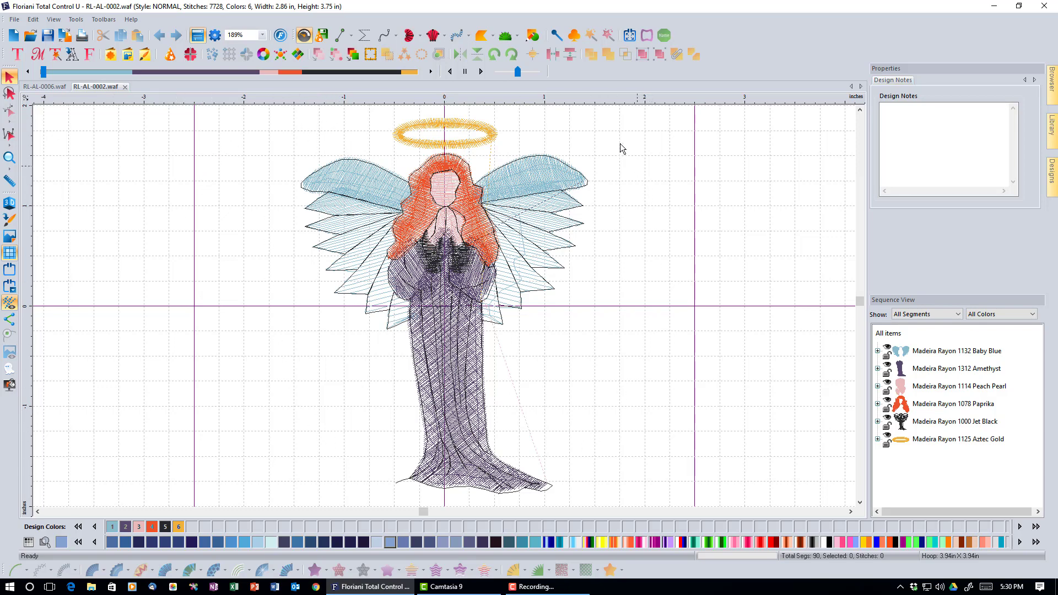
# - Switch back to the RL-AL-0006.waf page and merge the RL-AL-0002.waf stitch file into it
pyautogui.click(52, 88)
pyautogui.click(95, 86)
pyautogui.click(35, 86)
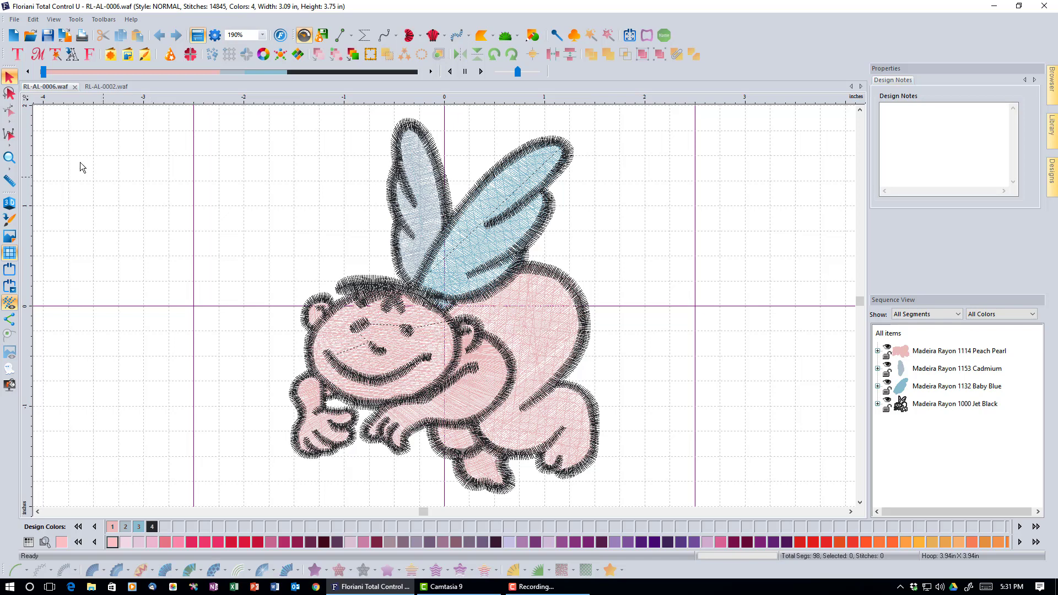
pyautogui.click(15, 20)
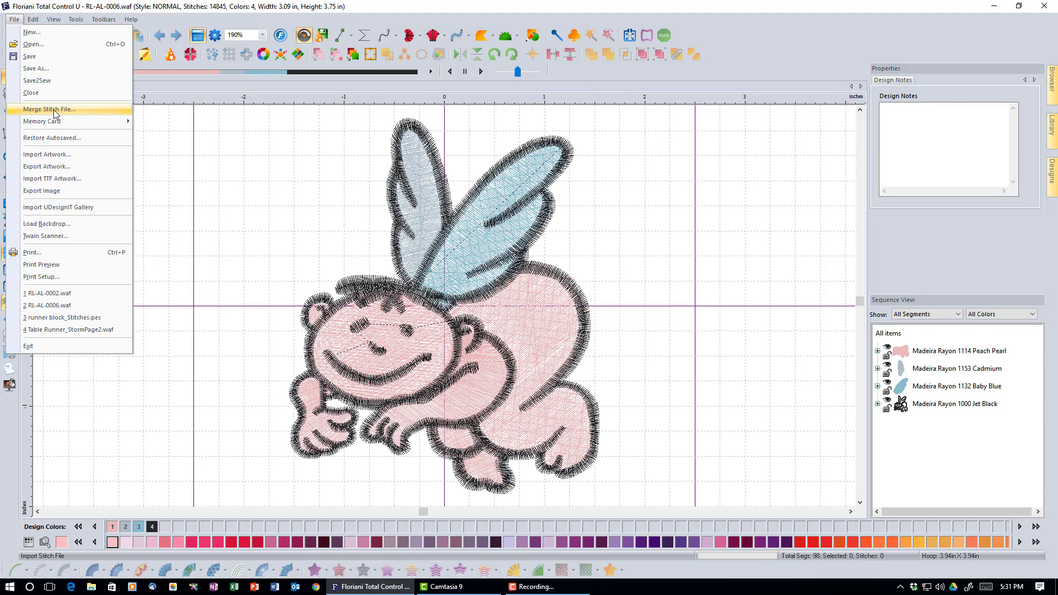
pyautogui.click(54, 111)
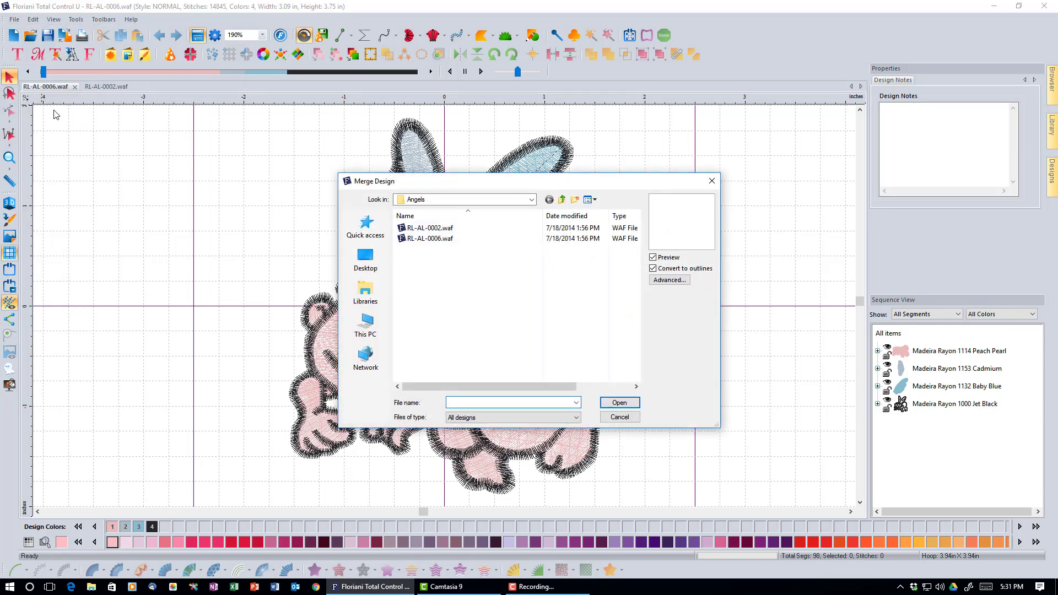
pyautogui.click(420, 230)
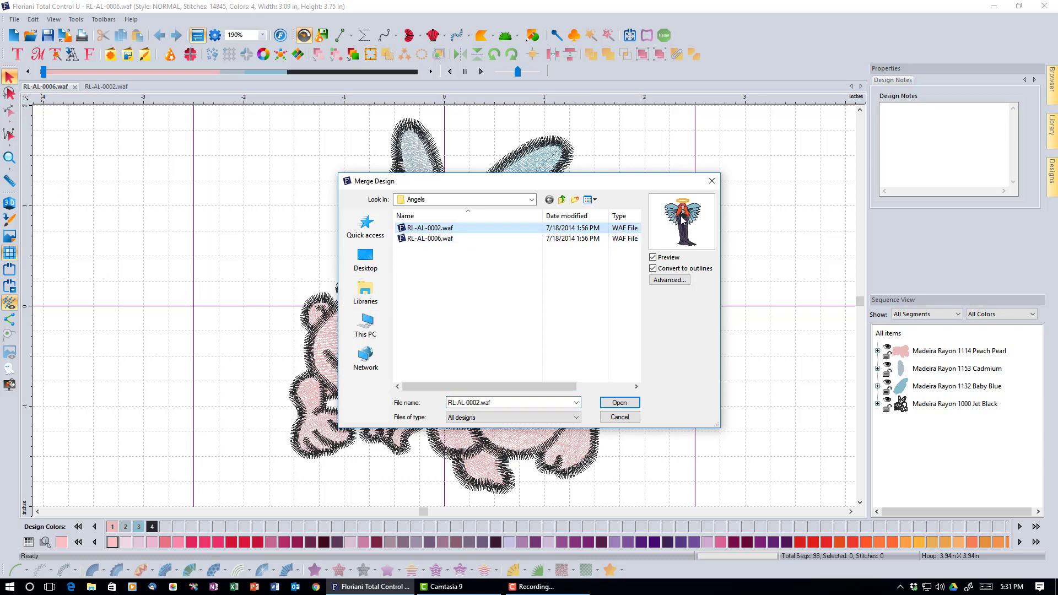
pyautogui.click(630, 402)
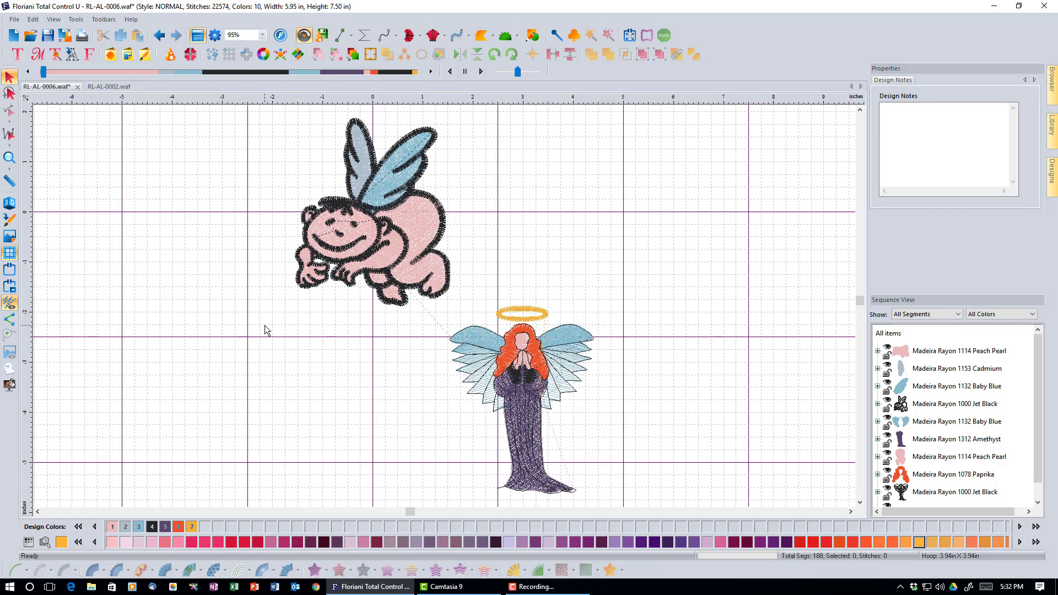
# - Create a new blank design page and merge RL-AL-0002.waf into it
pyautogui.click(12, 36)
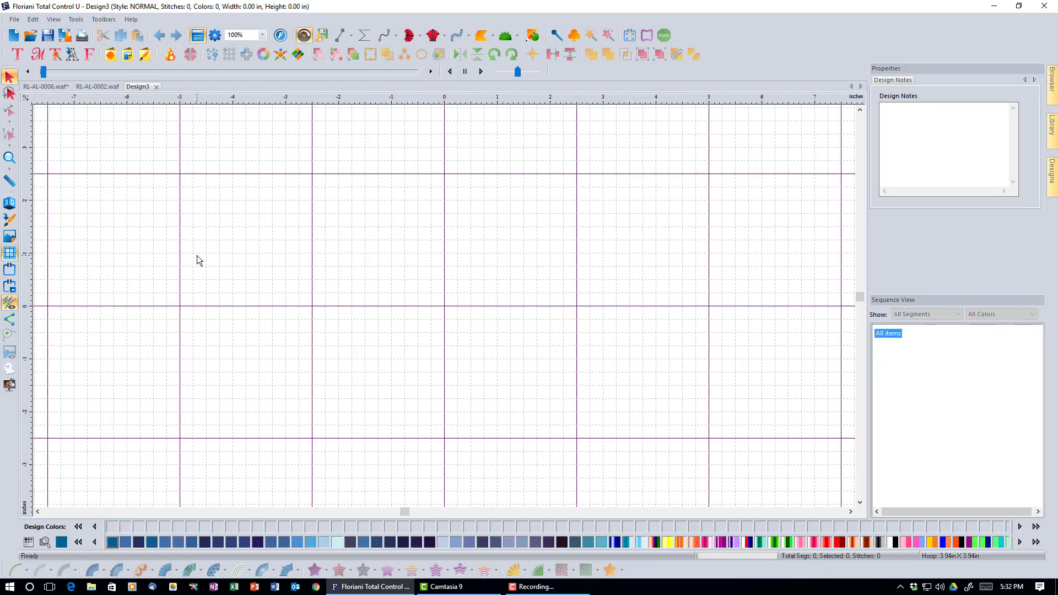
pyautogui.click(16, 19)
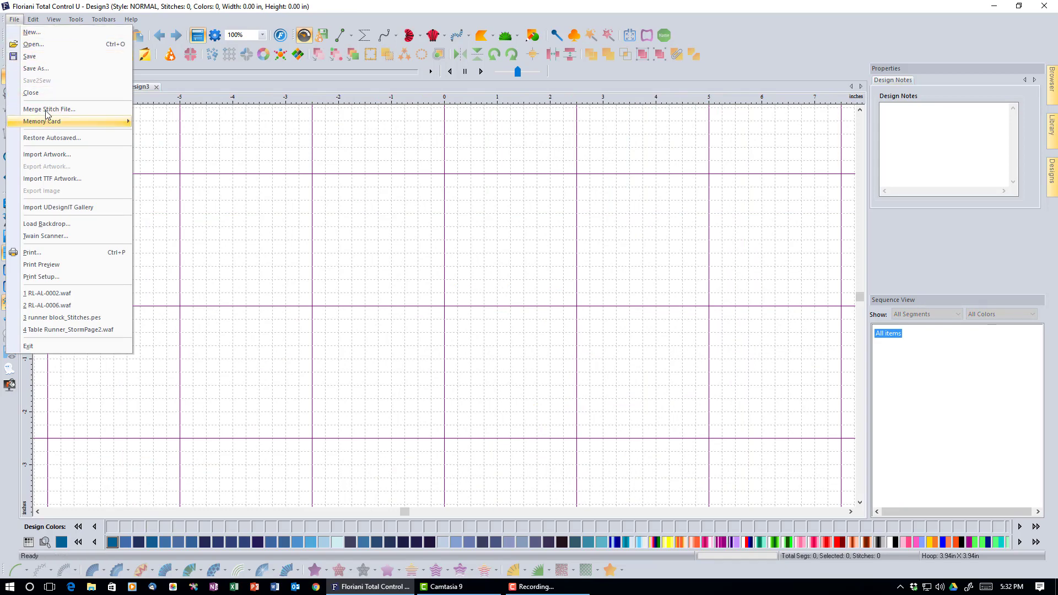
pyautogui.click(48, 109)
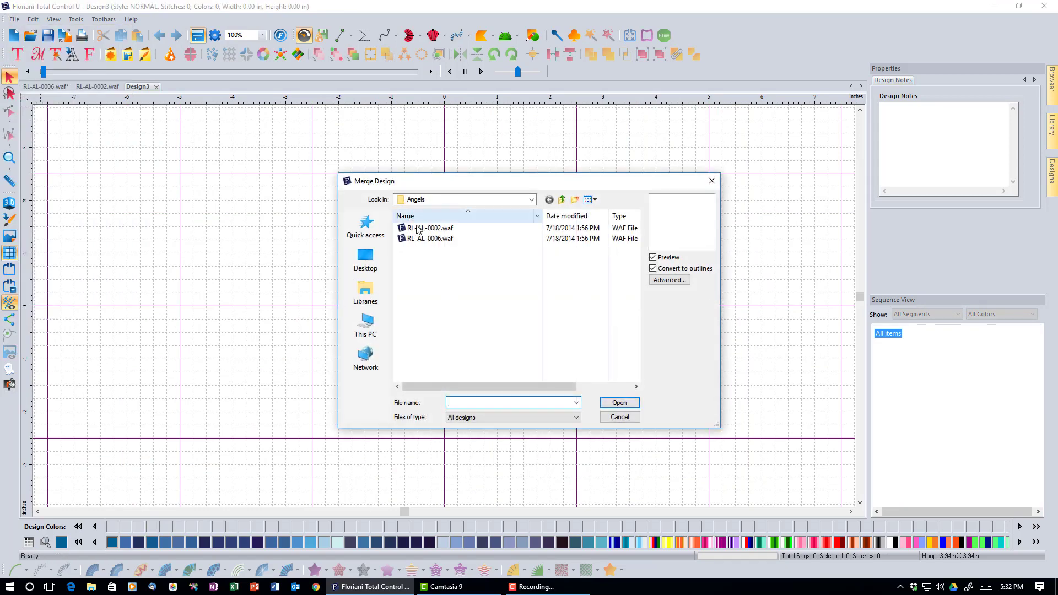
pyautogui.click(429, 228)
pyautogui.click(620, 402)
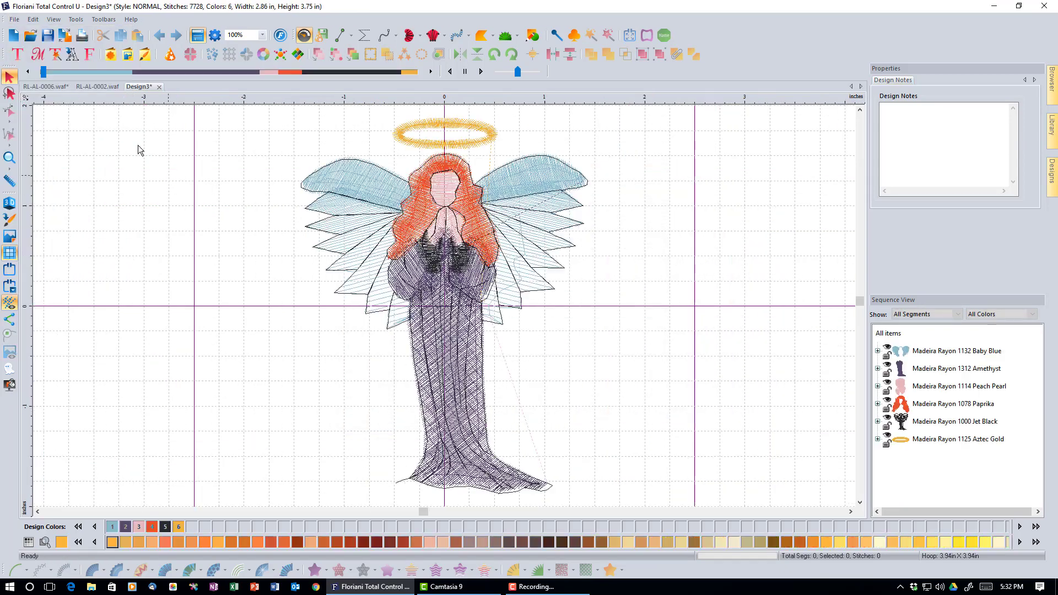
# - Merge the RL-AL-0006.waf stitch file into the new page alongside the standing angel
pyautogui.click(15, 19)
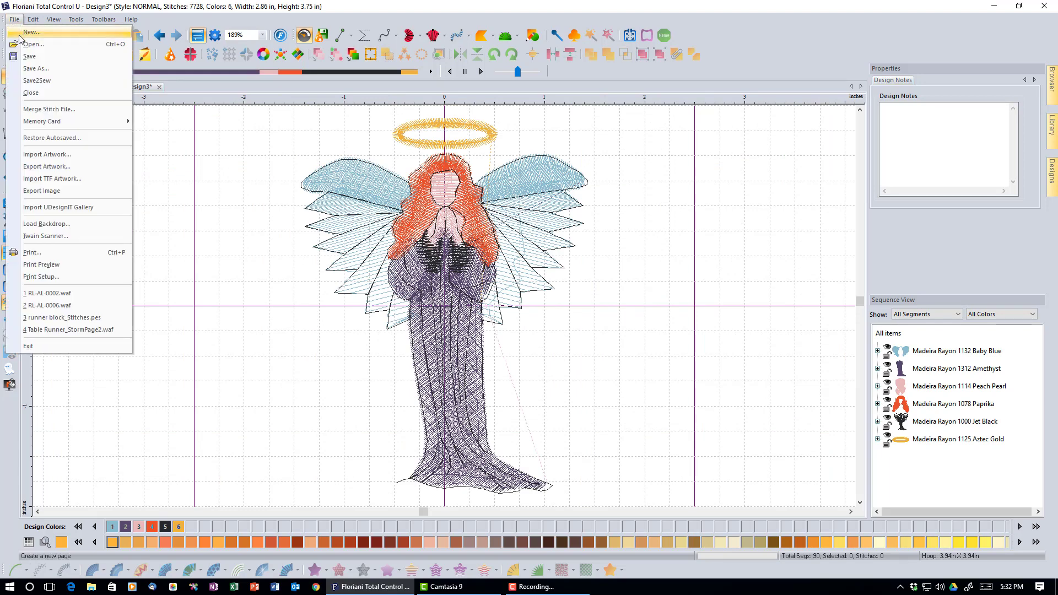
pyautogui.click(48, 113)
pyautogui.click(409, 239)
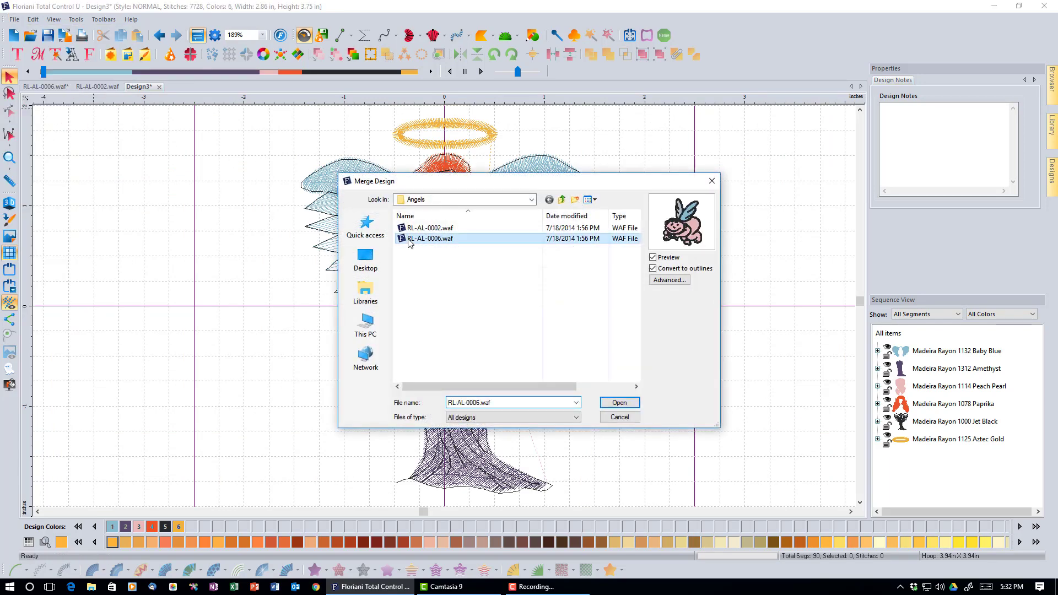
pyautogui.click(617, 403)
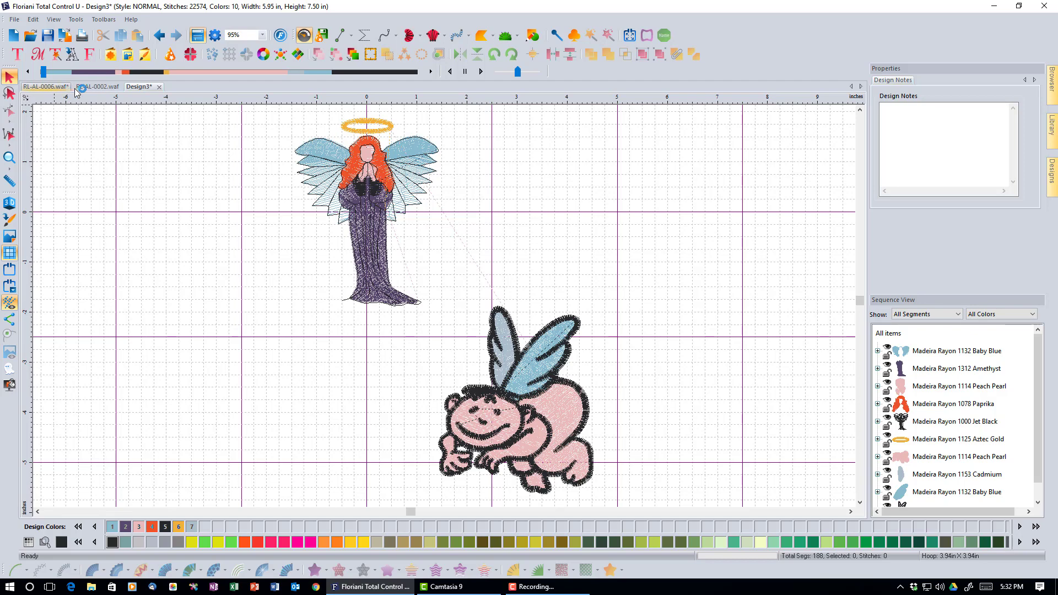
# - Close the new merged design without saving, and close the separate RL-AL-0002.waf page
pyautogui.click(159, 87)
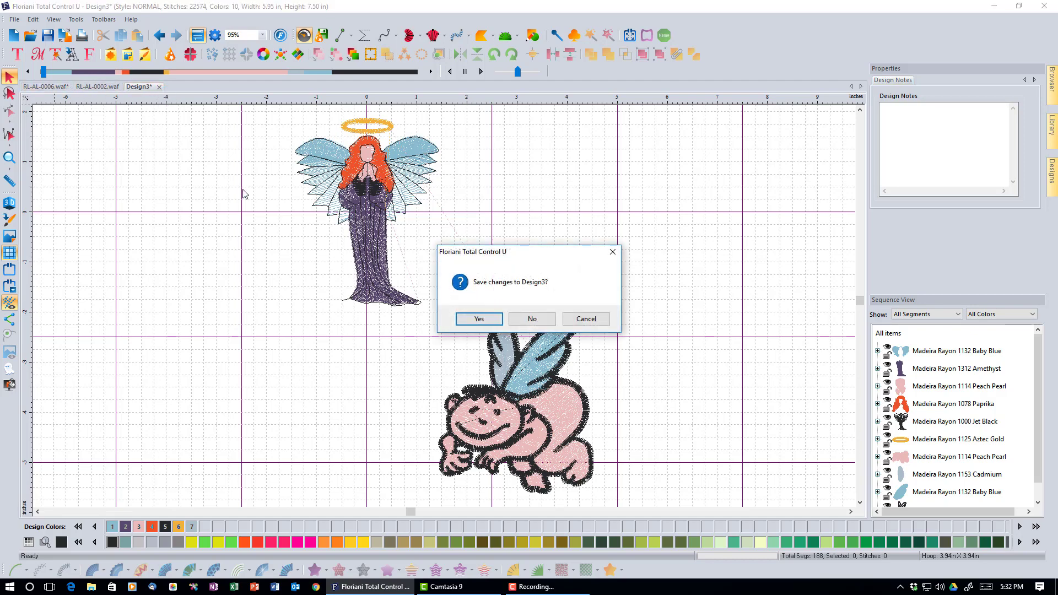
pyautogui.click(532, 320)
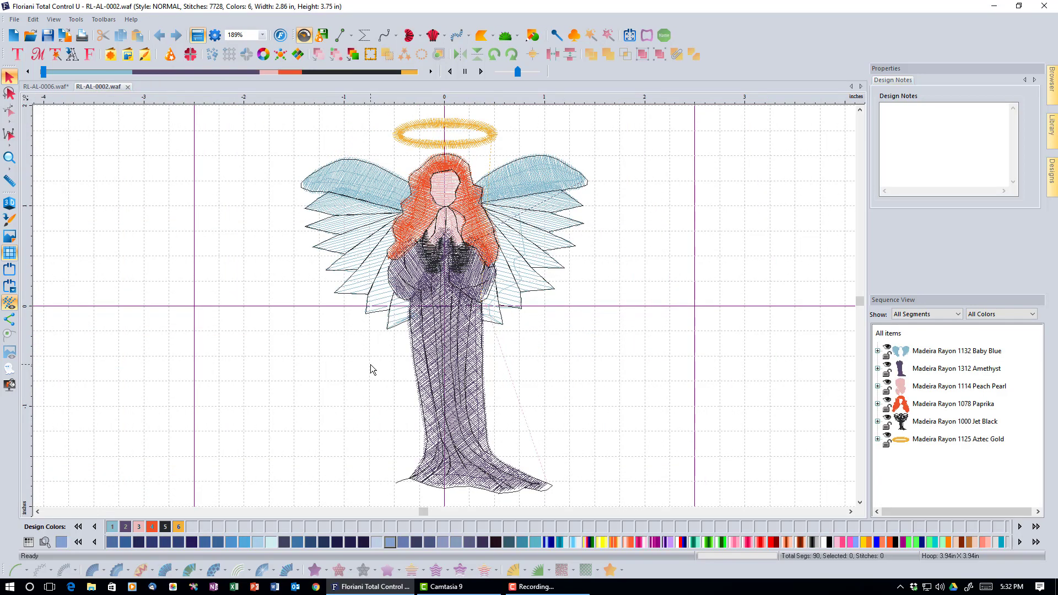
pyautogui.click(128, 87)
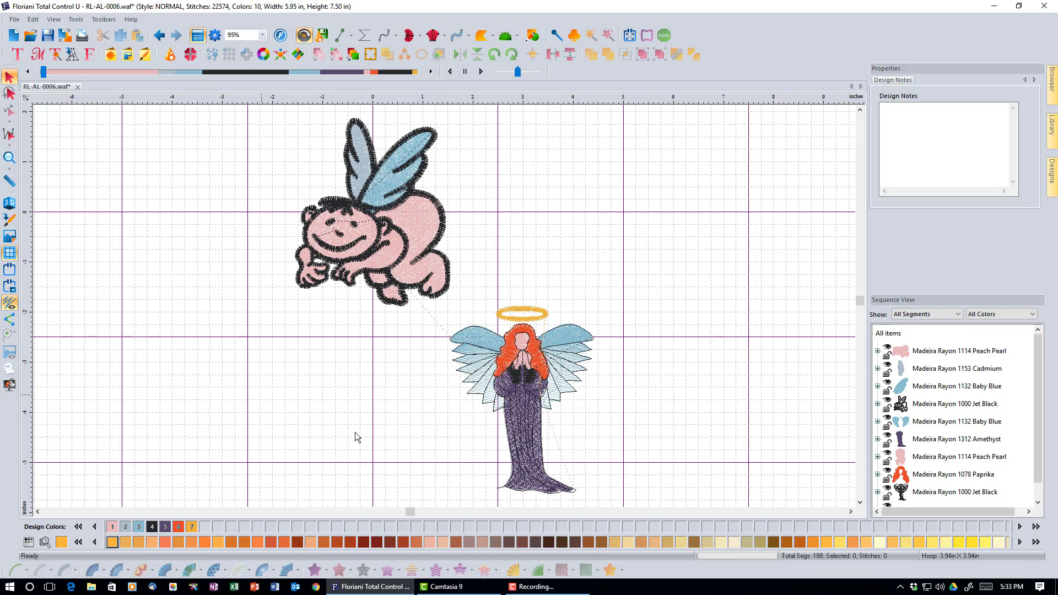
# - Inspect how the merged designs select by picking the standing angel, the cherub's body fill, and its blue wing fill
pyautogui.click(515, 402)
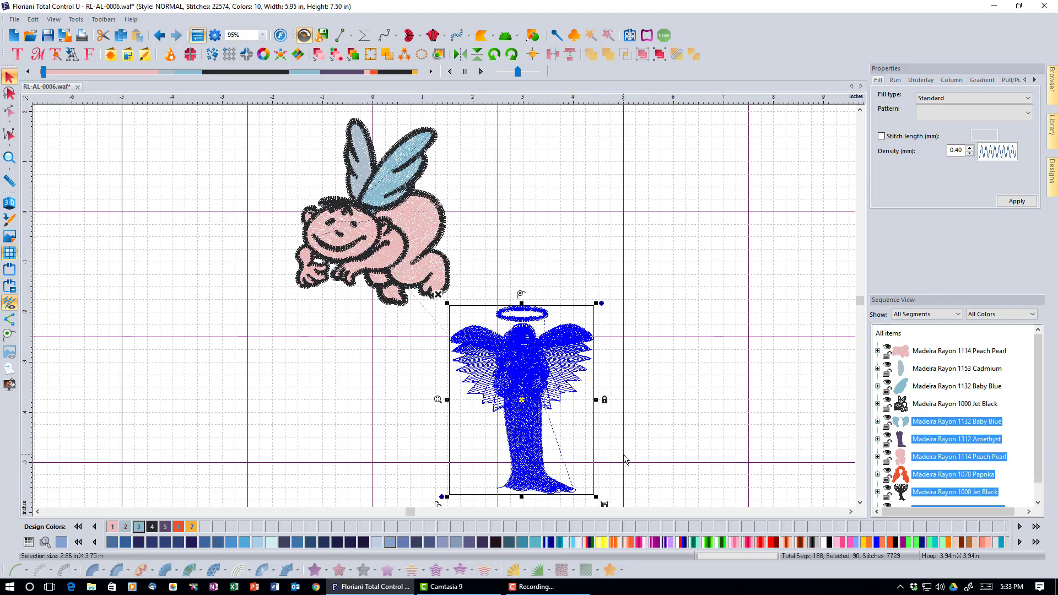
pyautogui.click(420, 223)
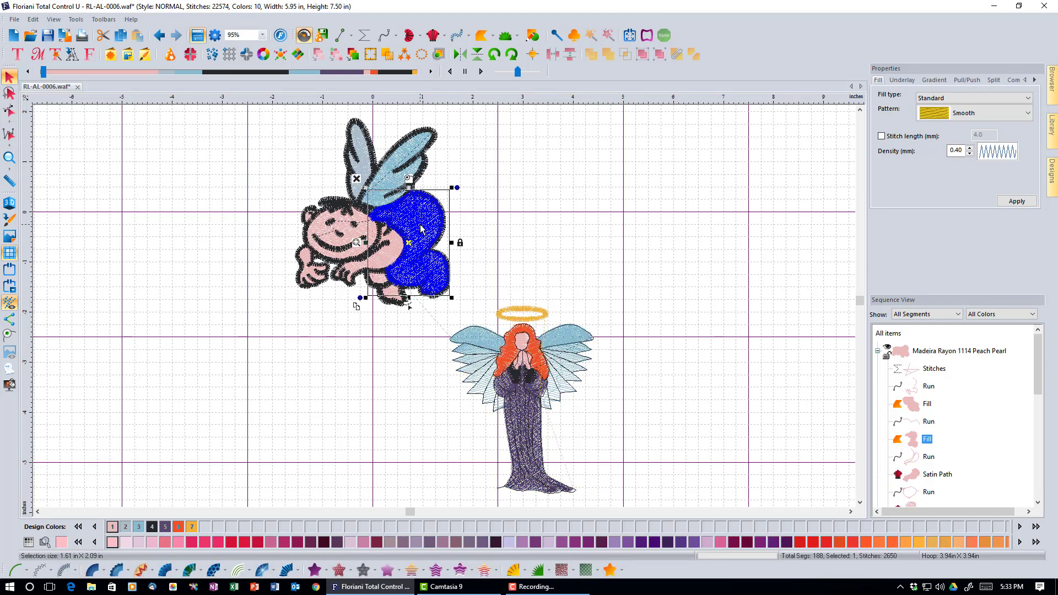
pyautogui.click(396, 173)
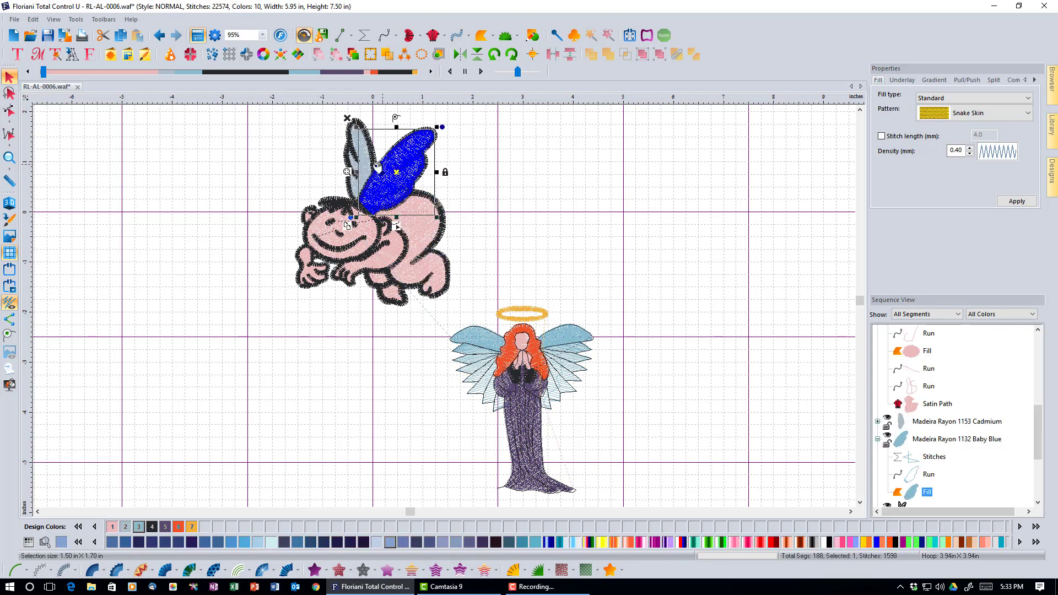
# - Move the whole standing angel design up the page into the empty space beside the cherub, clear of its stitches
pyautogui.click(351, 166)
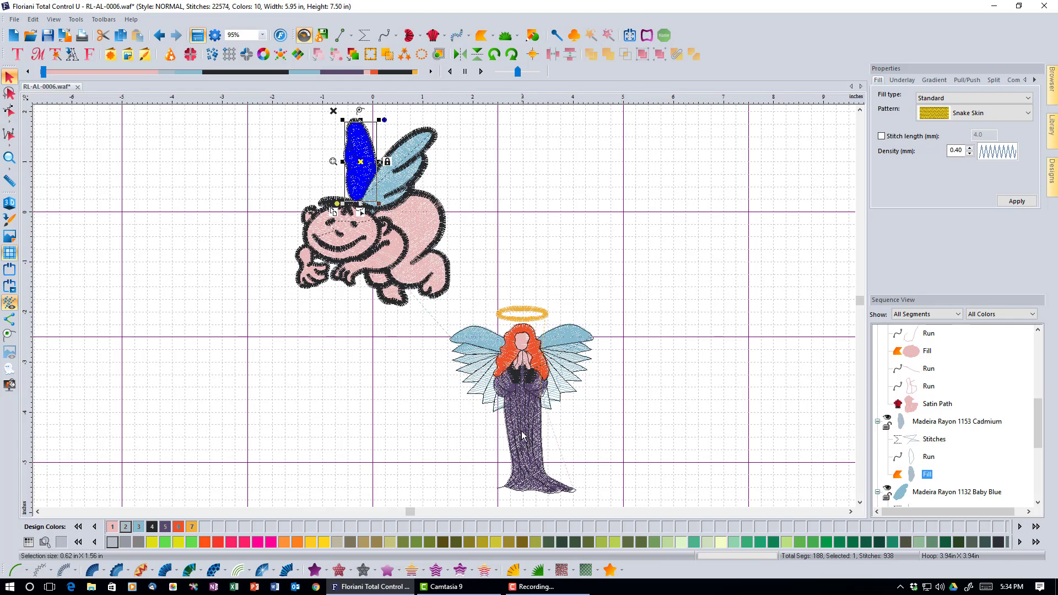
pyautogui.moveTo(522, 435); pyautogui.dragTo(429, 297)
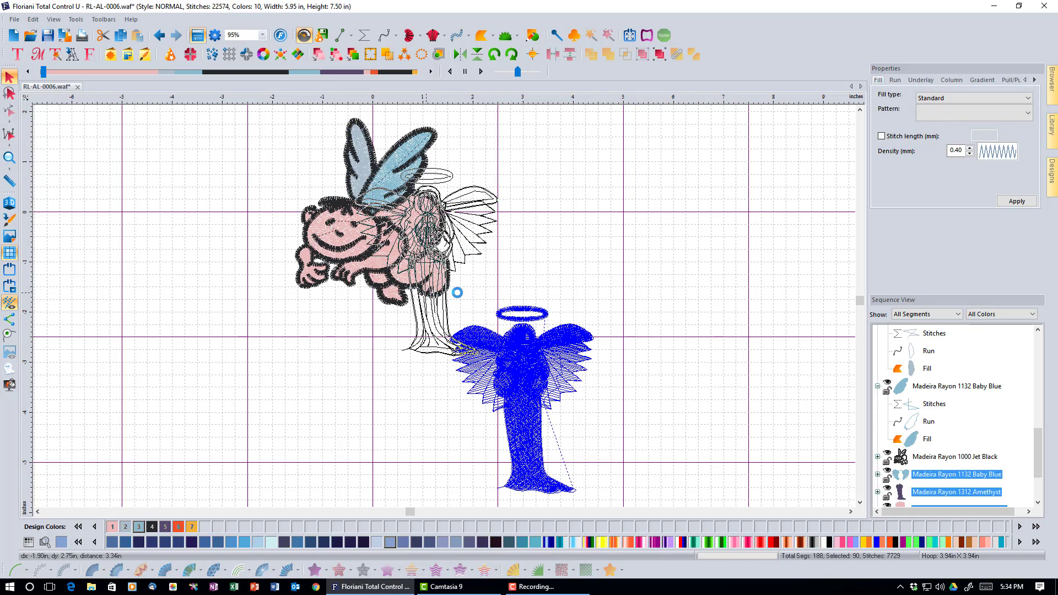
pyautogui.click(614, 342)
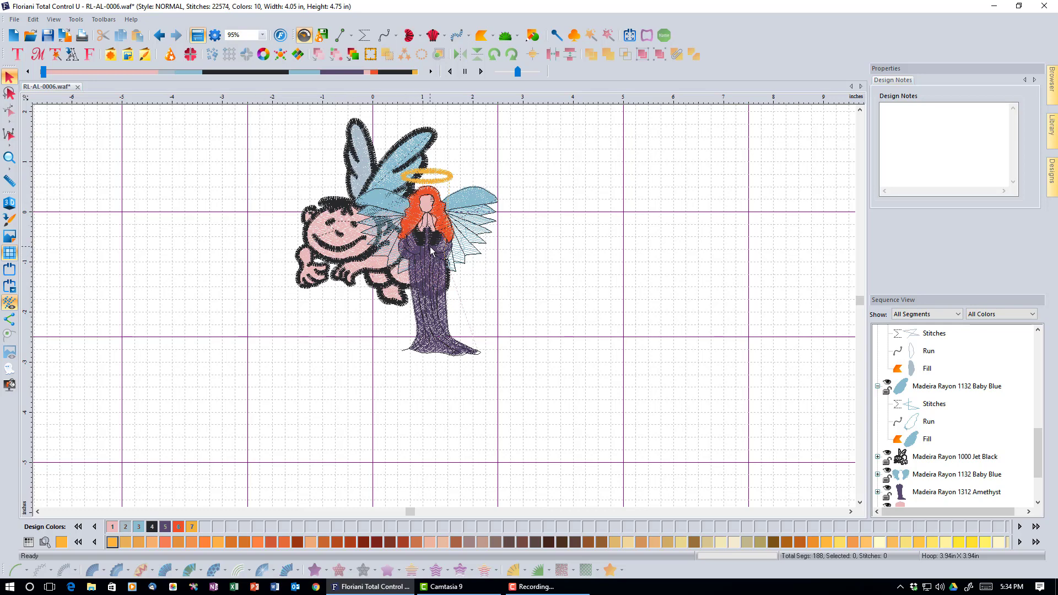
pyautogui.click(426, 209)
pyautogui.moveTo(426, 209); pyautogui.dragTo(566, 243)
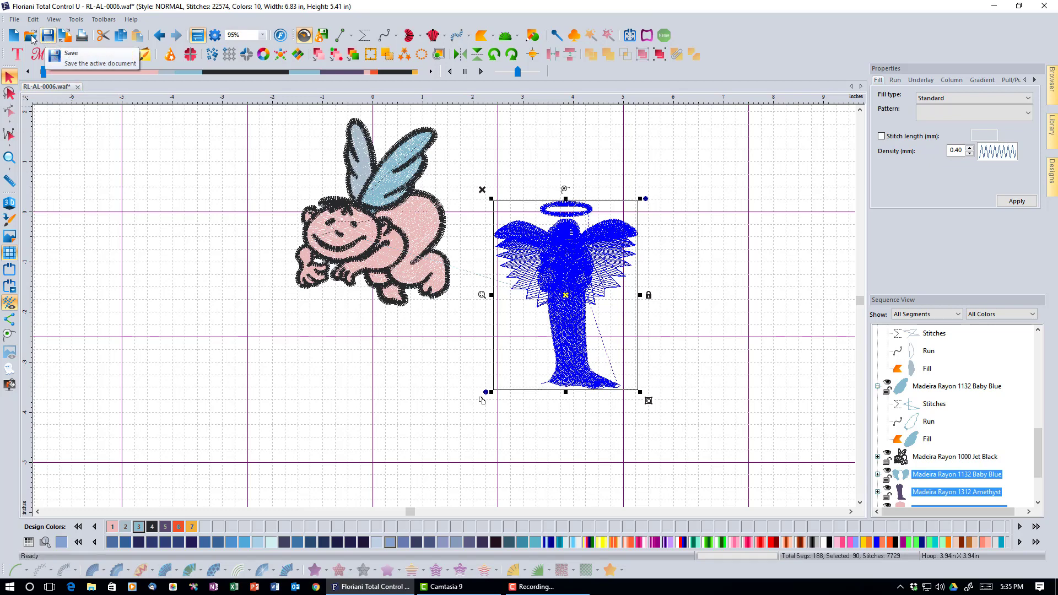
# - Examine the file formats offered for saving the combined design under Save As, select Baby Lock/Brother Multi Needle (PES v9), and cancel the save
pyautogui.click(14, 20)
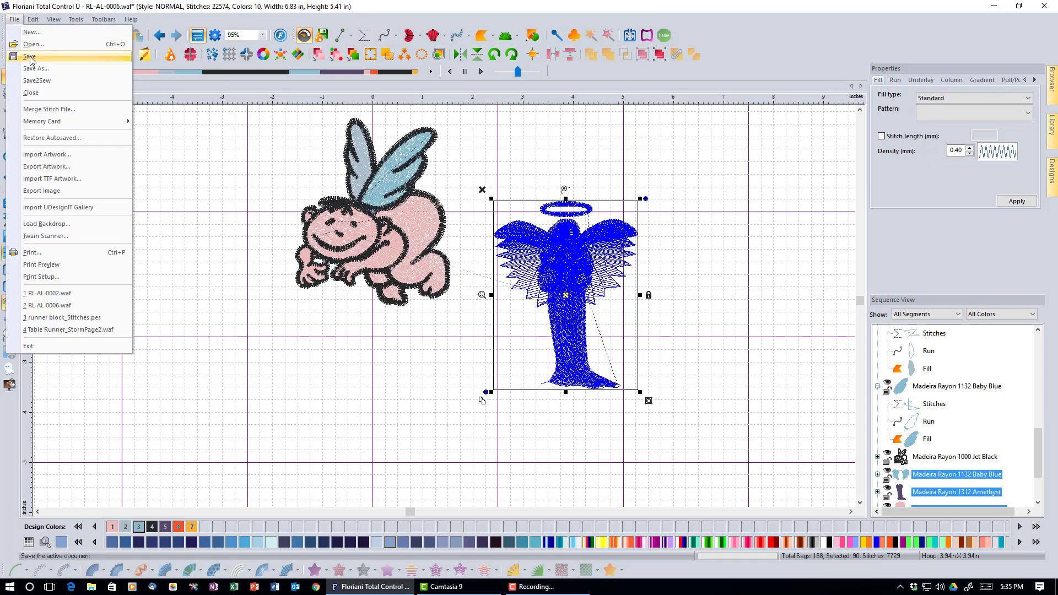
pyautogui.click(183, 153)
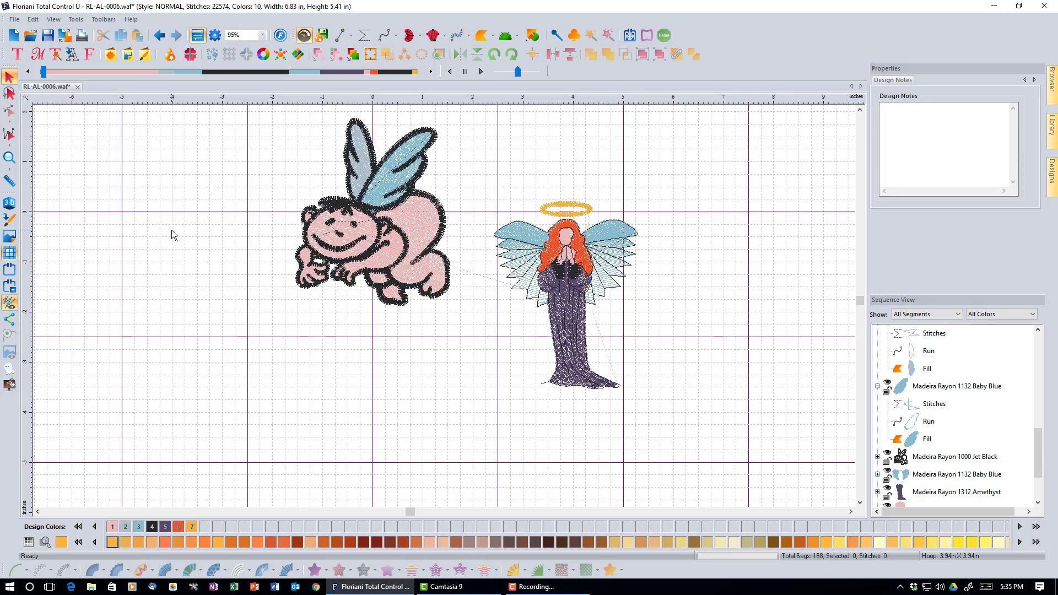
pyautogui.click(14, 20)
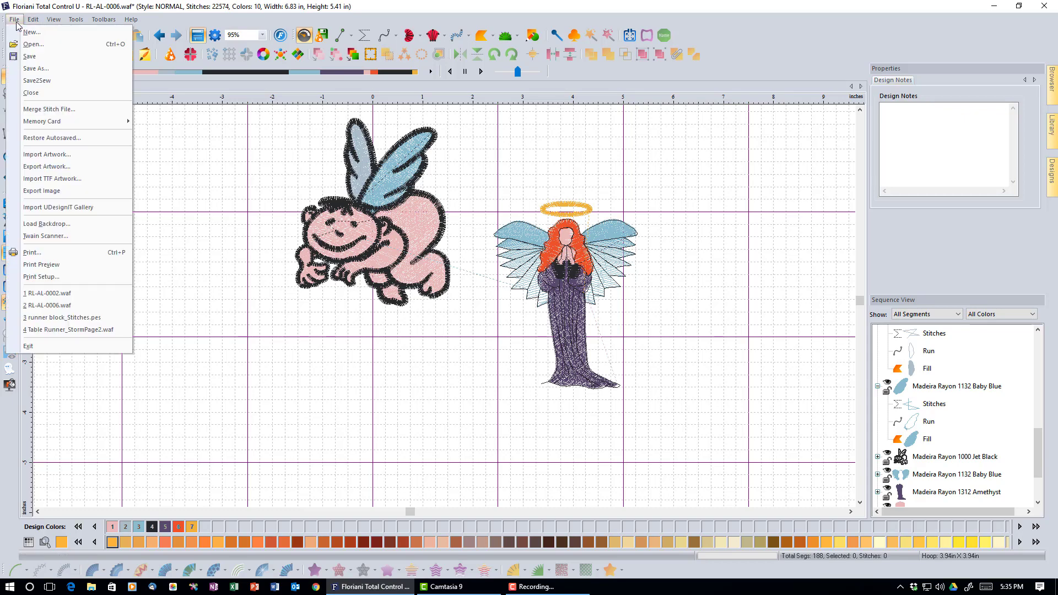
pyautogui.click(37, 69)
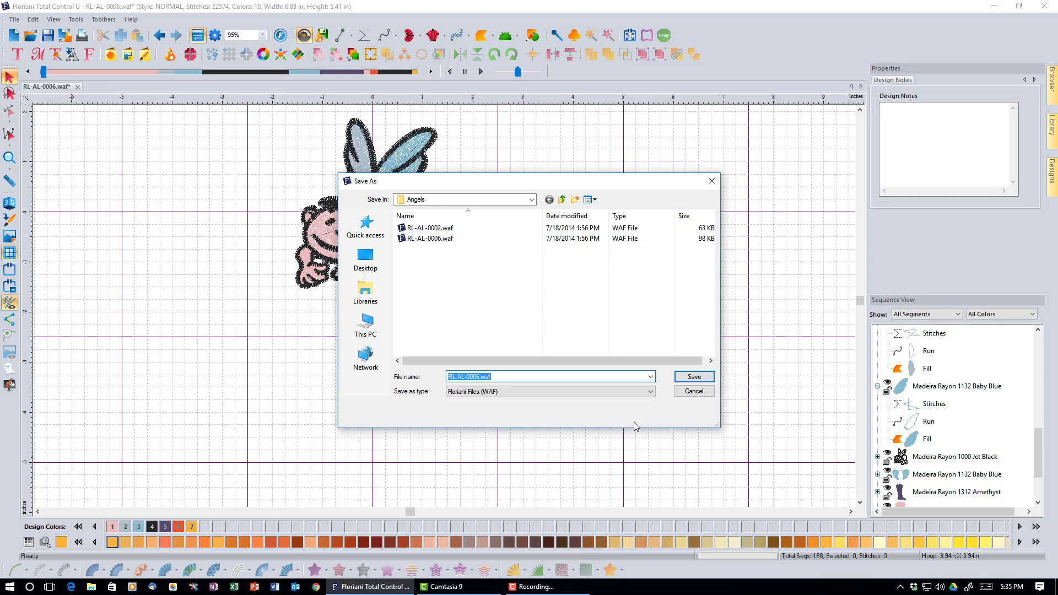
pyautogui.click(650, 392)
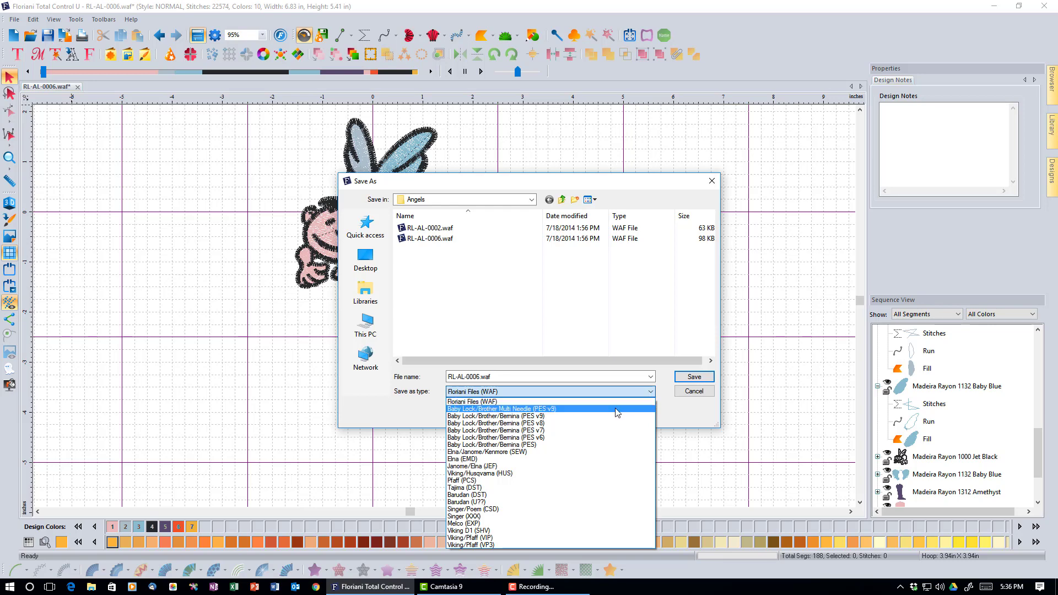
pyautogui.click(690, 415)
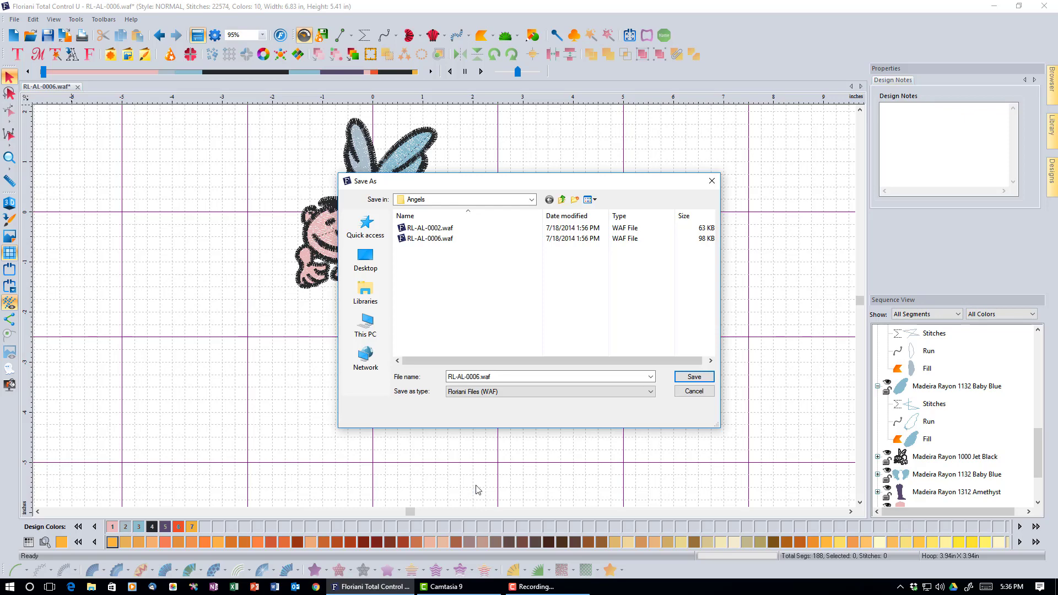
pyautogui.click(652, 395)
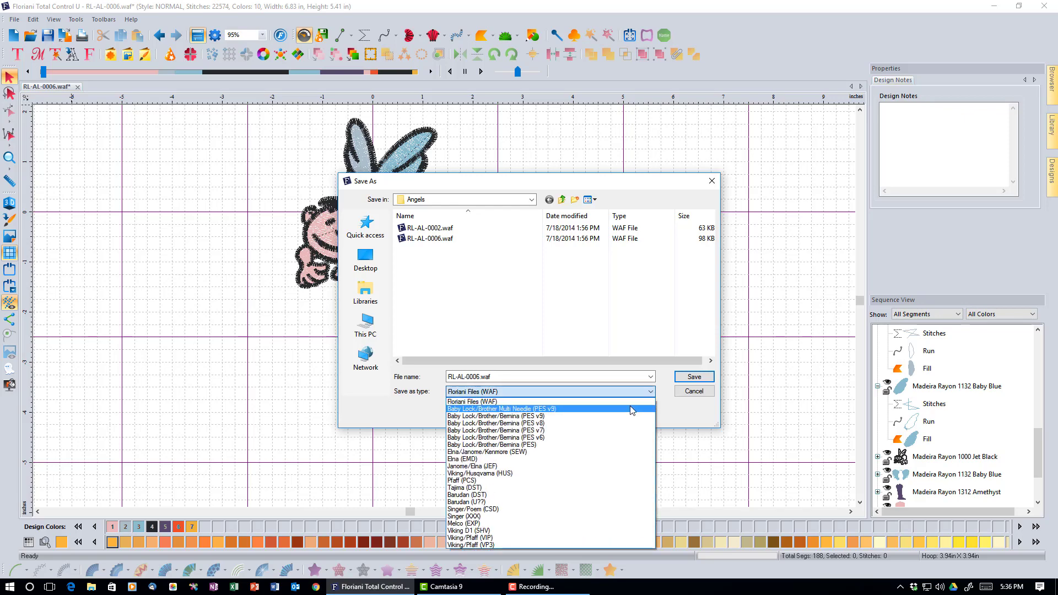
pyautogui.click(631, 408)
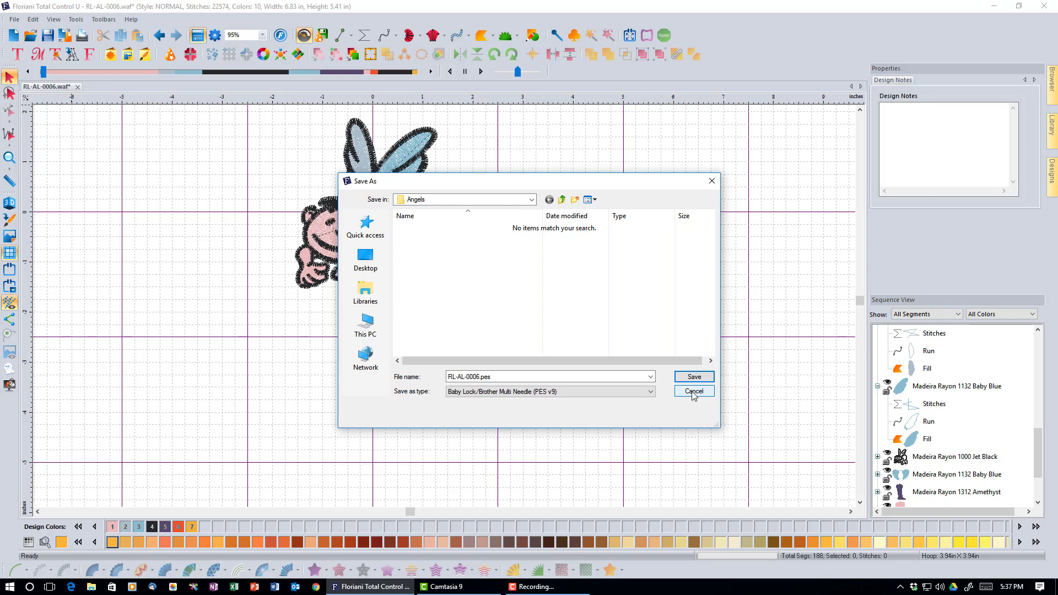
pyautogui.click(693, 392)
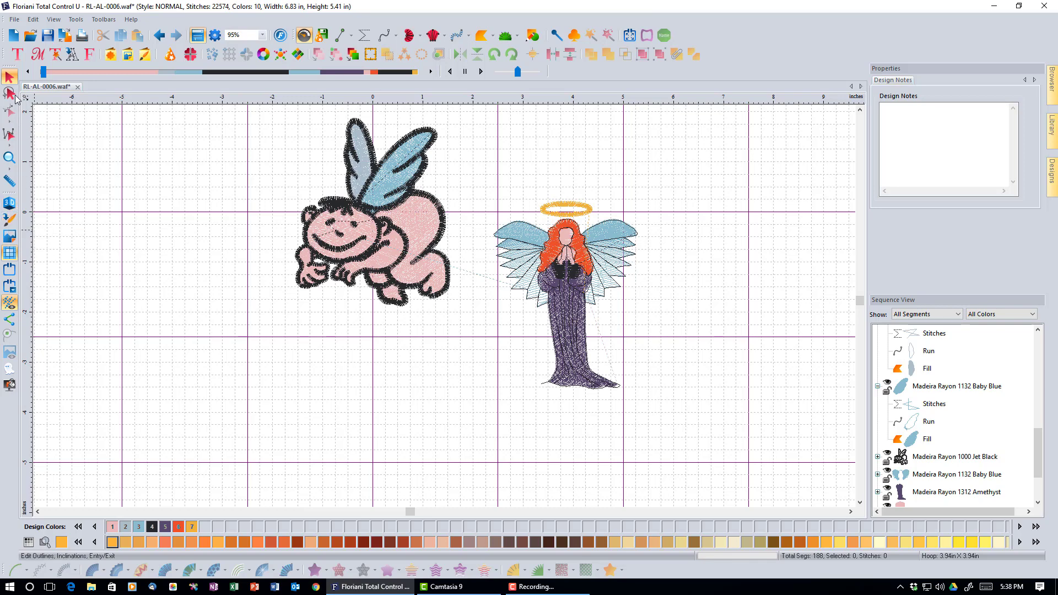
# - Import the vector artwork dolphin.svg from the Vectors folder, checking the supported artwork file types
pyautogui.click(8, 20)
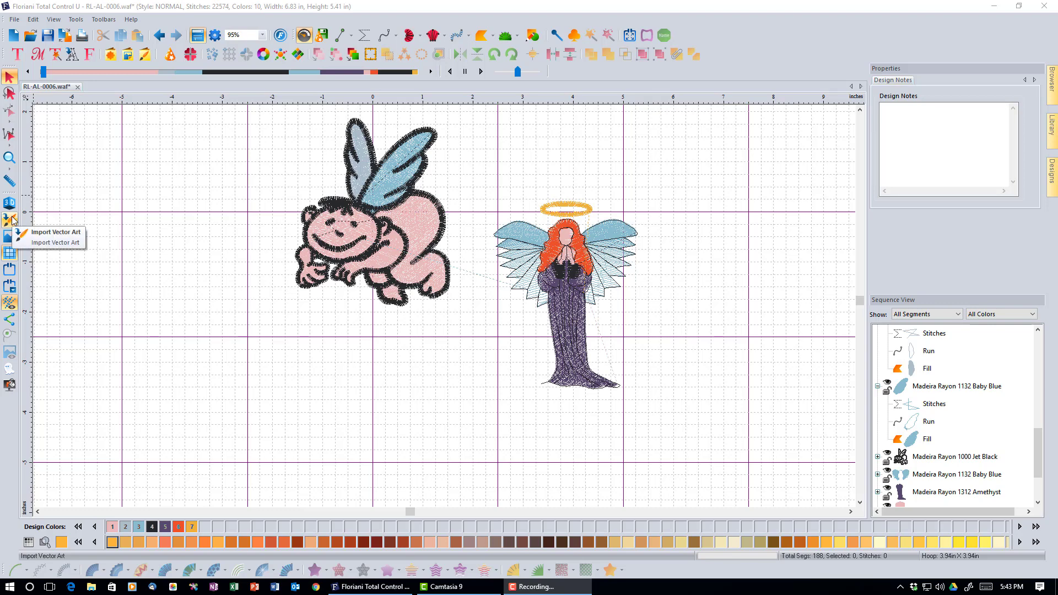
pyautogui.click(10, 220)
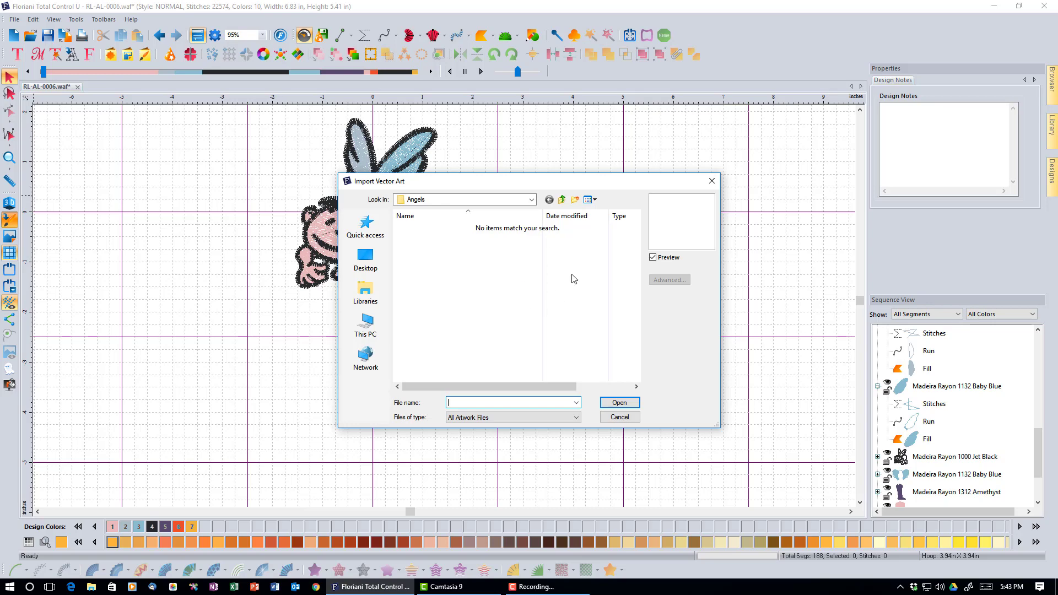
pyautogui.click(563, 200)
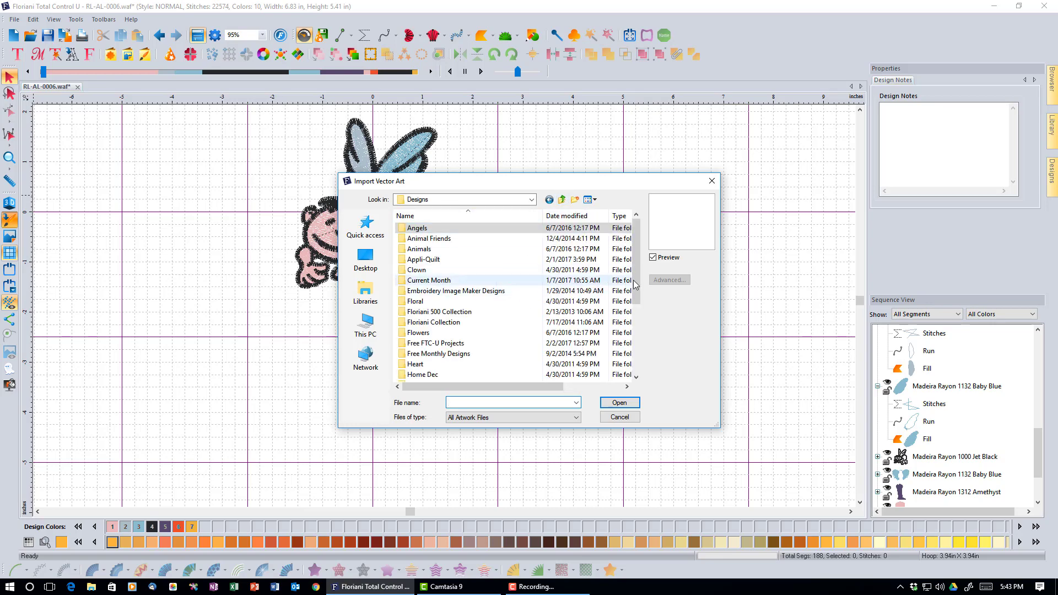
pyautogui.scroll(-4, 635, 286)
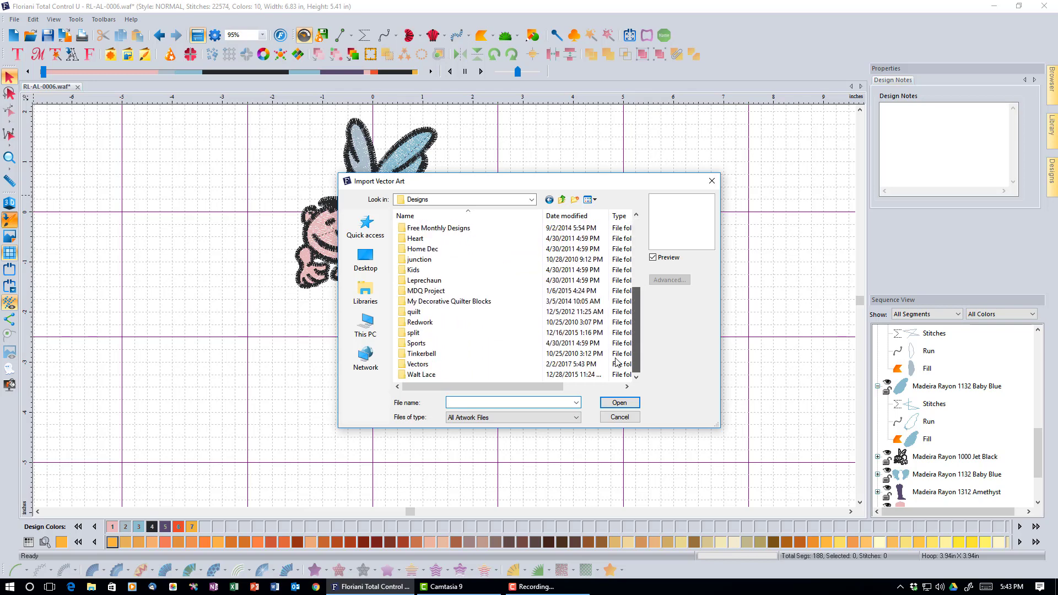
pyautogui.doubleClick(418, 364)
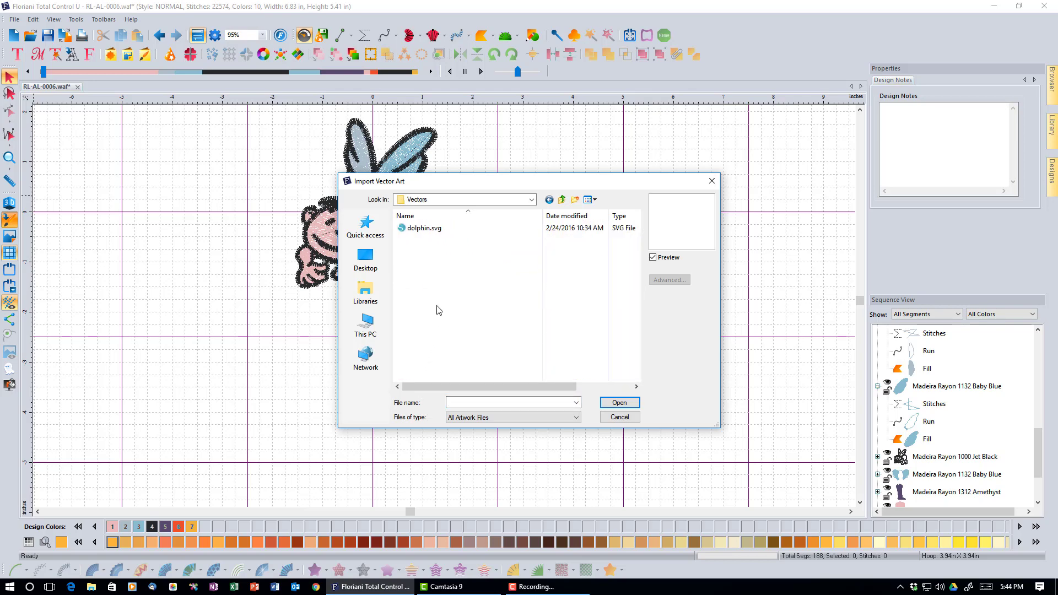
pyautogui.click(435, 230)
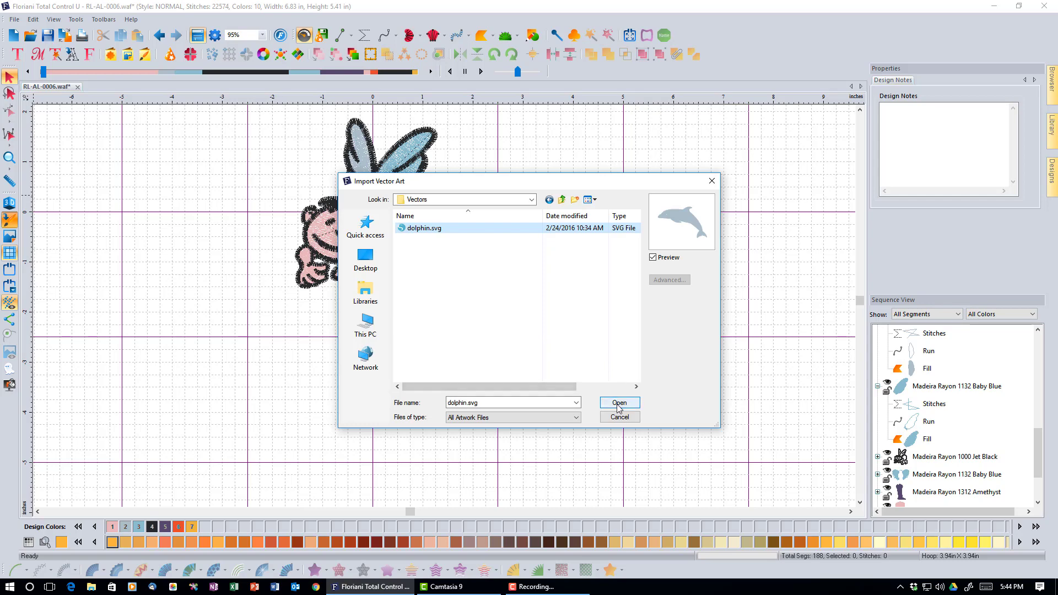
pyautogui.click(576, 418)
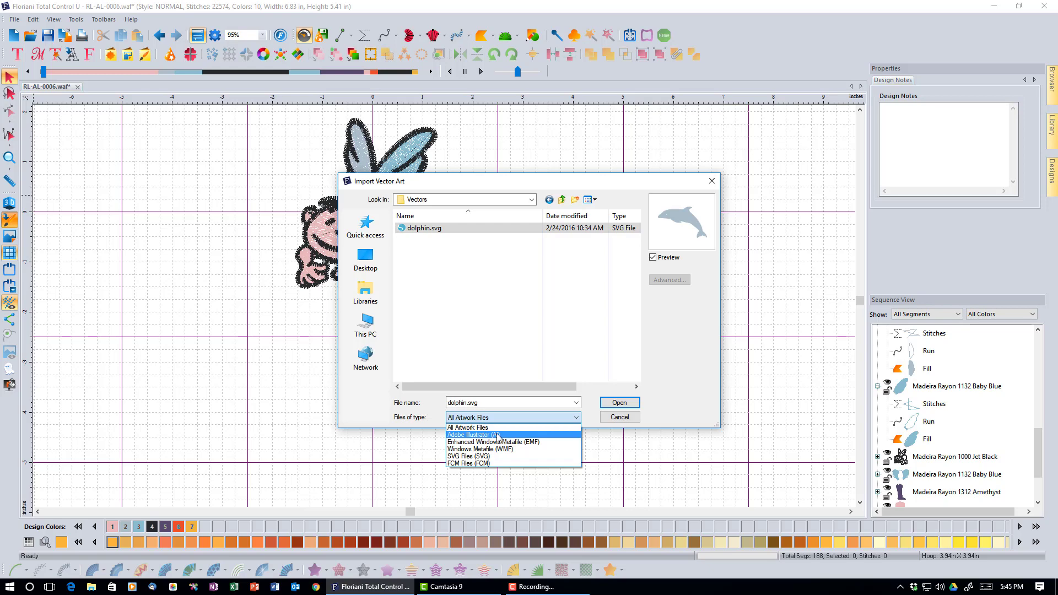
pyautogui.click(616, 404)
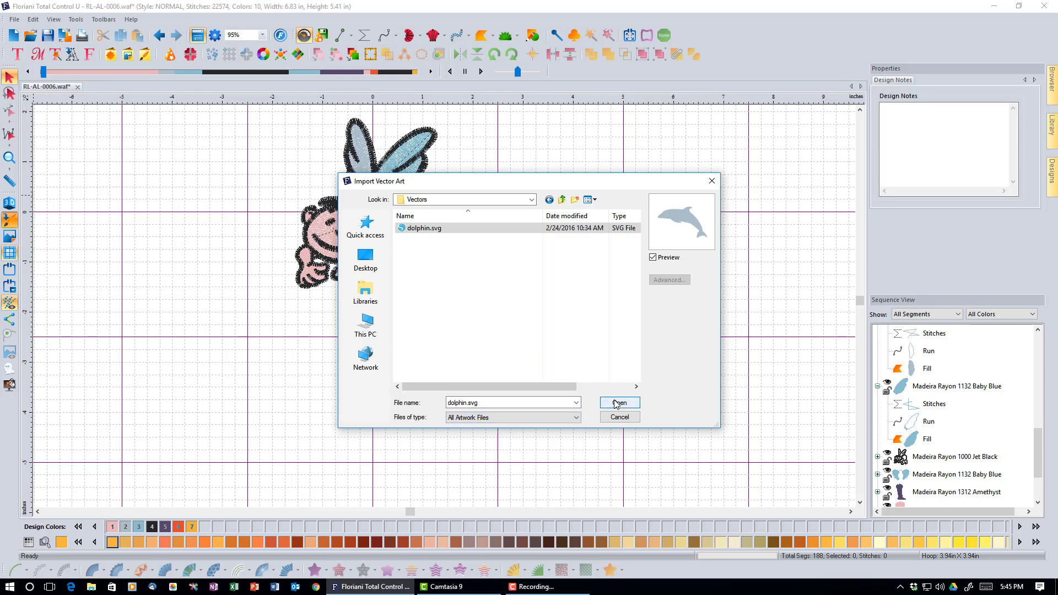
pyautogui.click(616, 404)
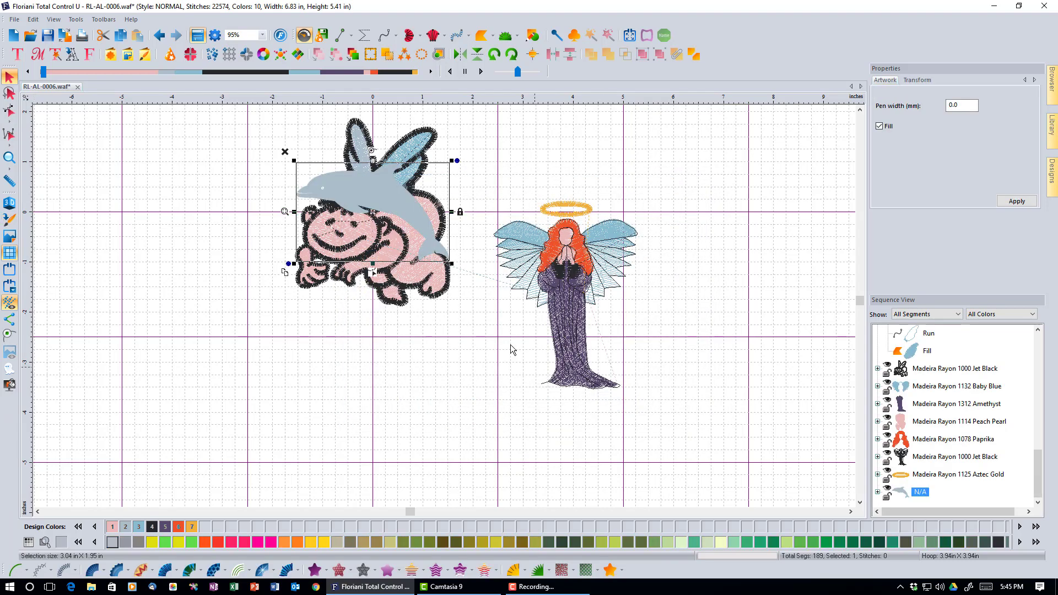
# - Move the dolphin artwork off the cherub into the empty area below it, and delete it
pyautogui.moveTo(392, 186); pyautogui.dragTo(230, 378)
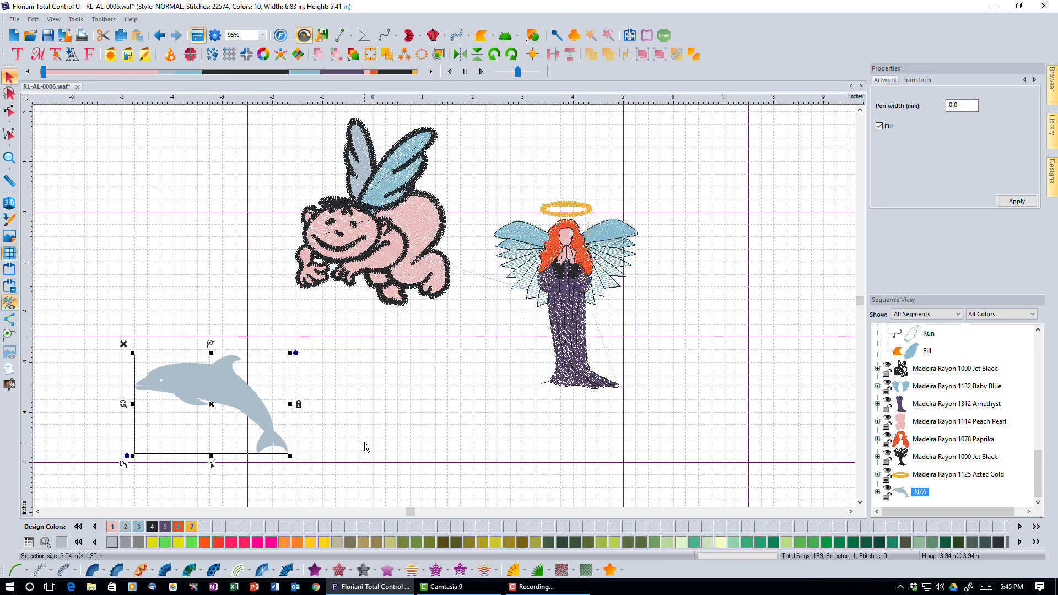
pyautogui.click(124, 345)
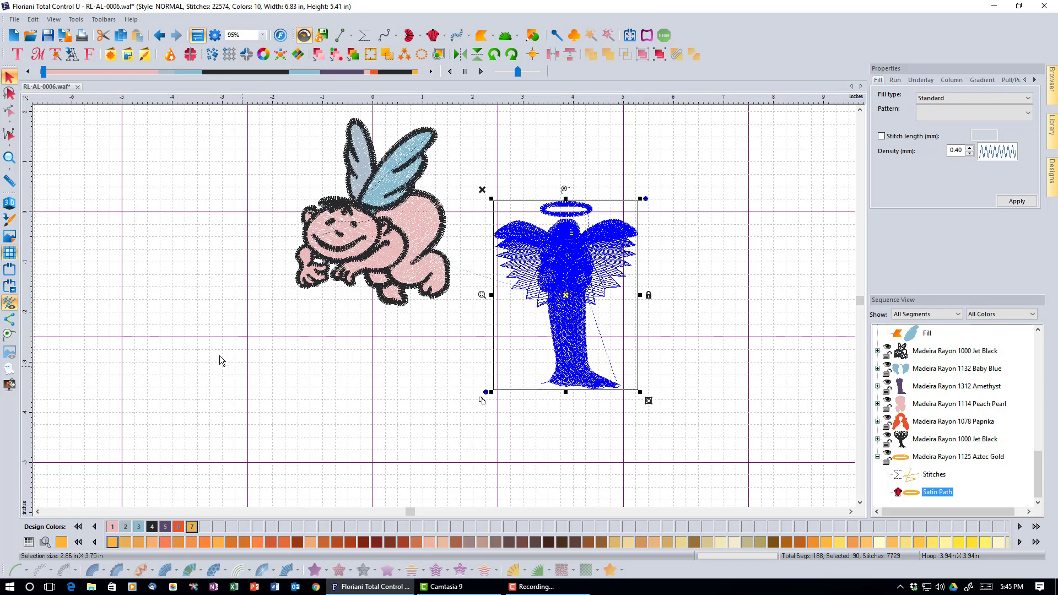
# - Create a new blank design page, load ballon.jpg from the Images folder as its backdrop, and leave backdrop editing
pyautogui.click(11, 36)
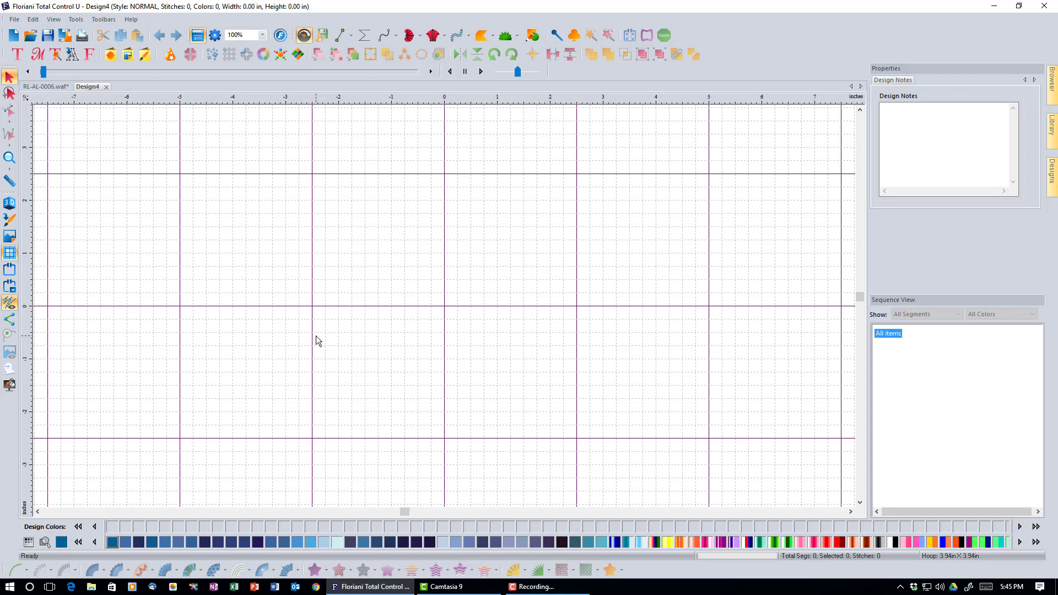
pyautogui.click(9, 237)
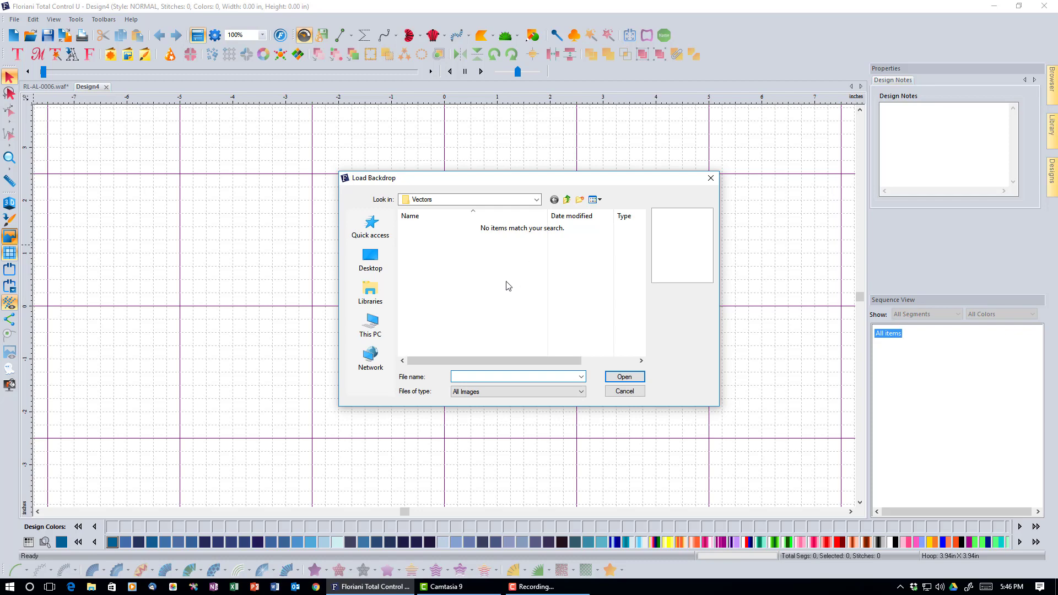
pyautogui.click(569, 200)
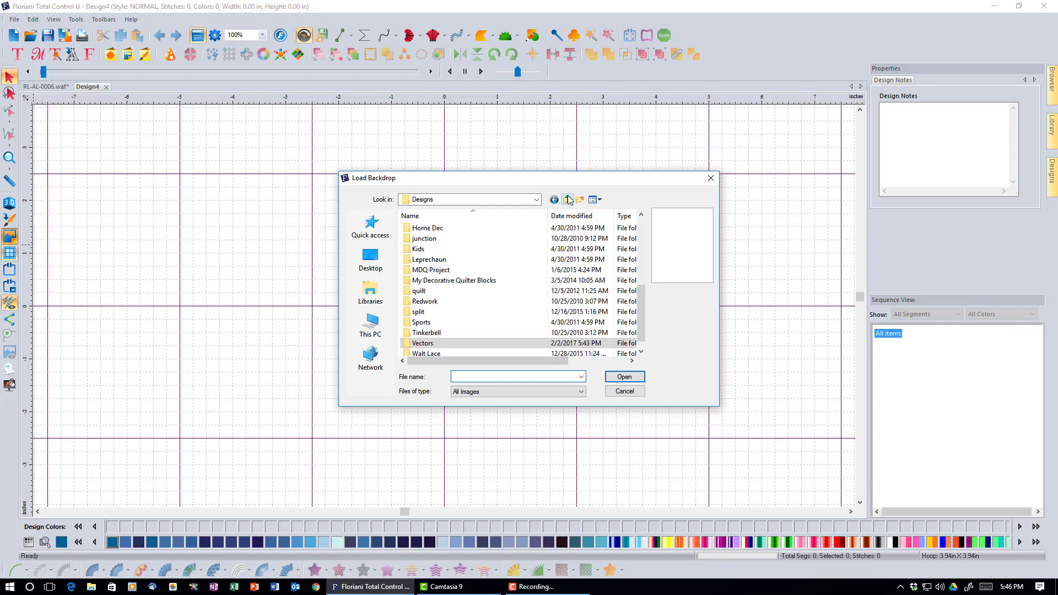
pyautogui.click(569, 199)
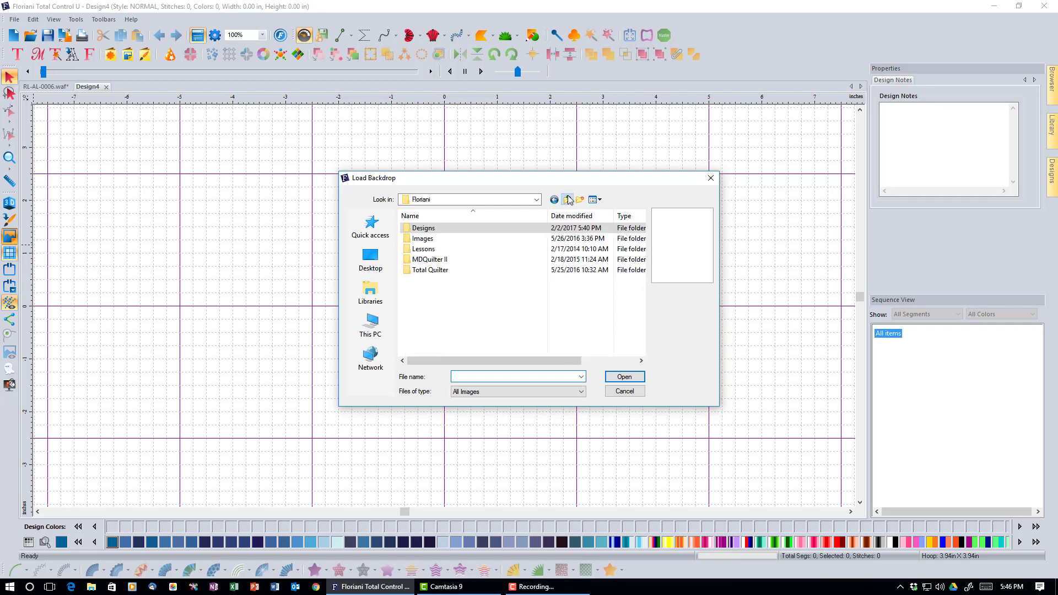
pyautogui.doubleClick(425, 239)
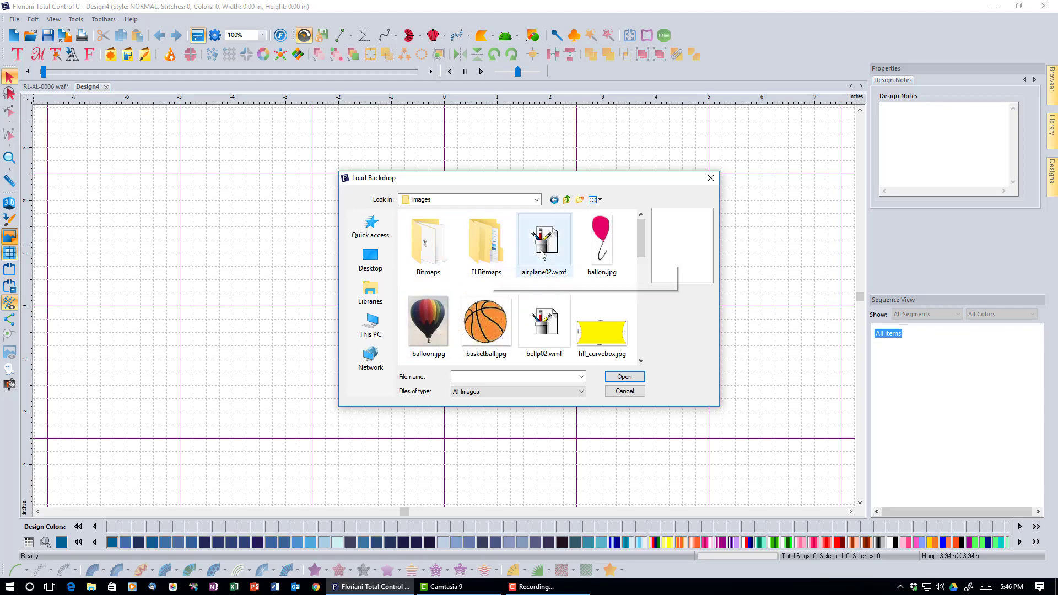
pyautogui.click(601, 255)
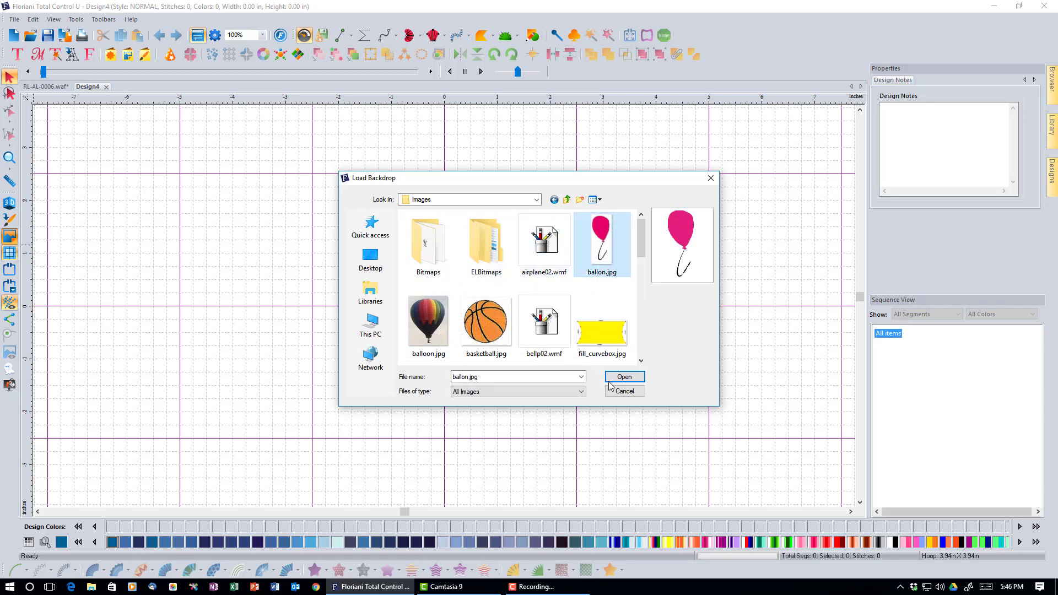
pyautogui.click(624, 378)
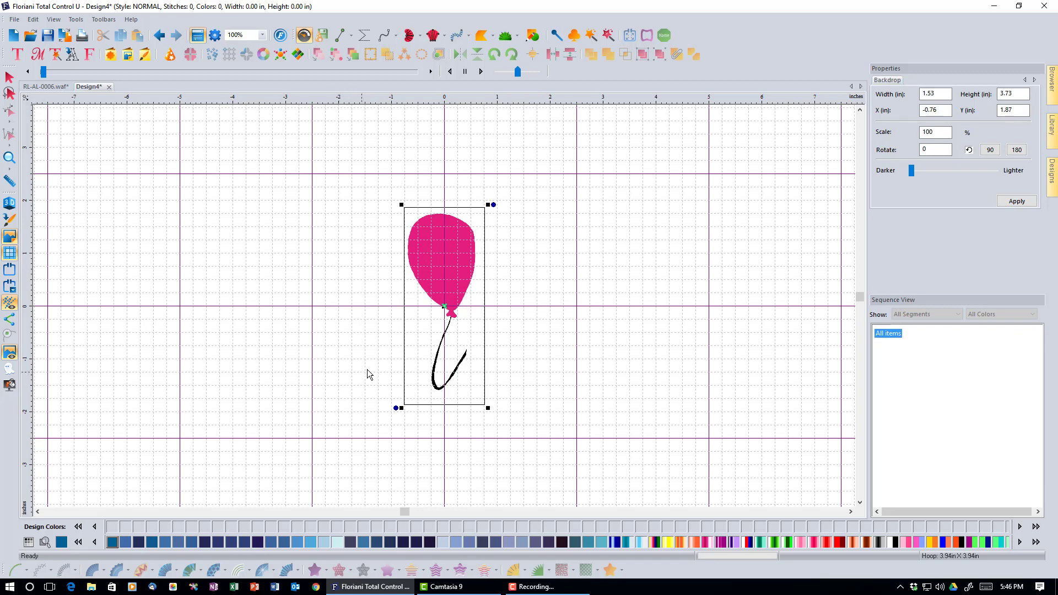
pyautogui.moveTo(480, 226); pyautogui.dragTo(434, 307)
pyautogui.click(8, 77)
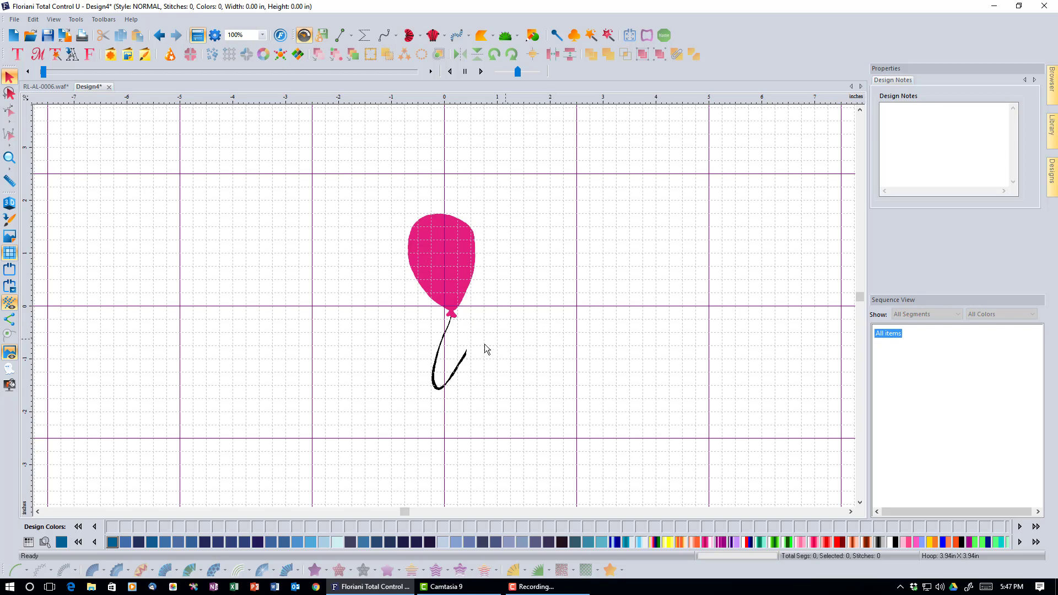
# - Reactivate the balloon backdrop for editing, hide the backdrop image, and show it again
pyautogui.click(10, 238)
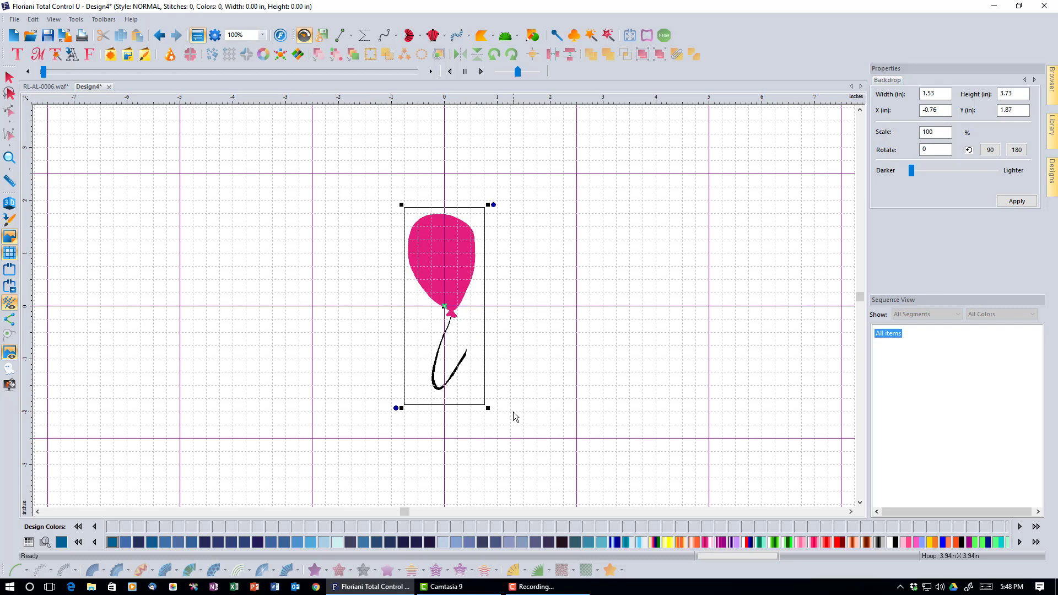
pyautogui.click(10, 353)
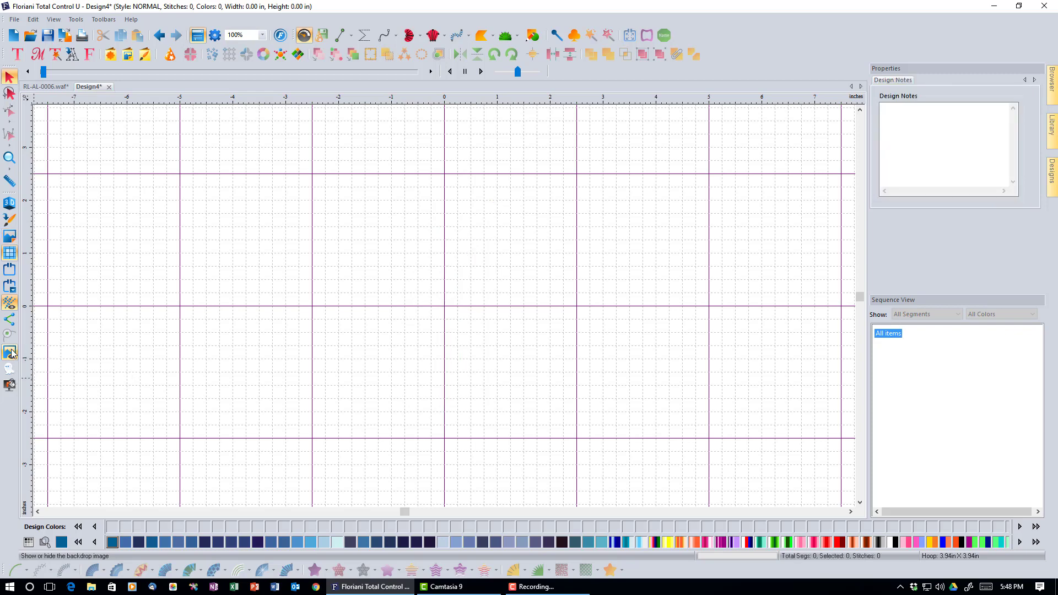
pyautogui.click(11, 353)
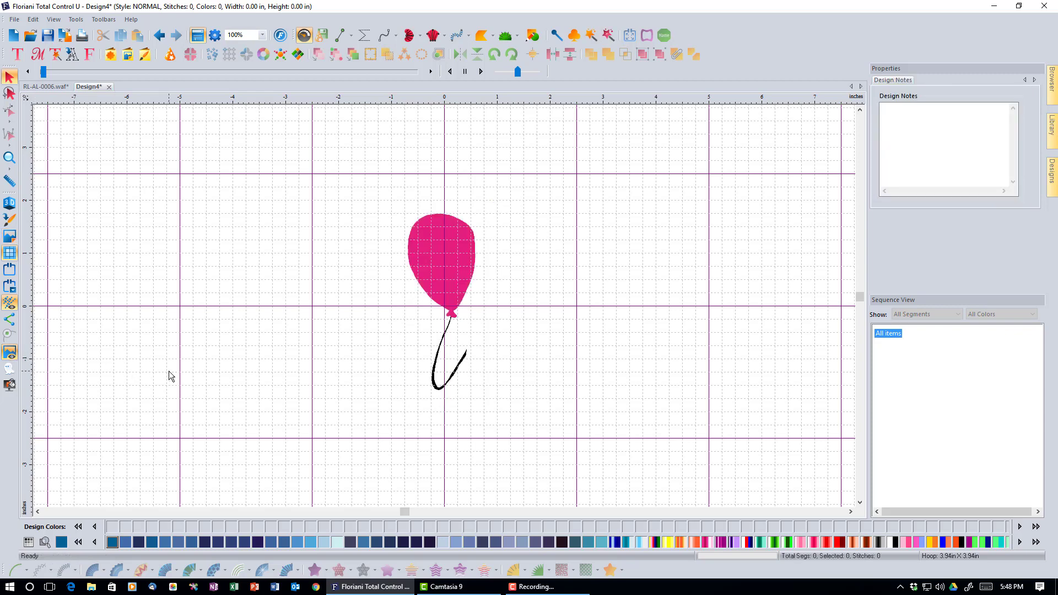
# - Hide the pink balloon backdrop, show it again, and activate it for editing
pyautogui.click(16, 356)
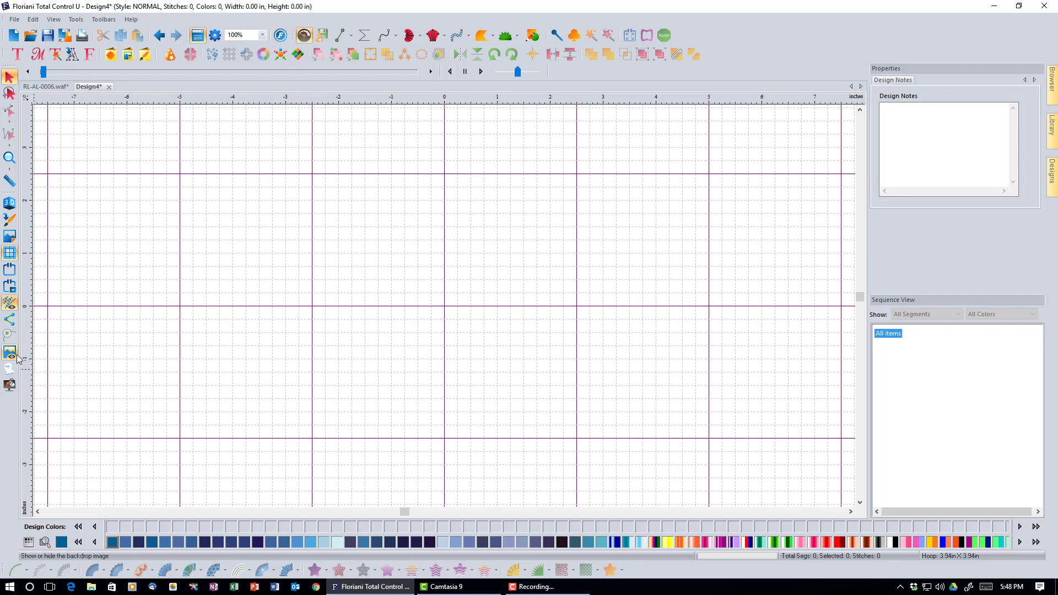
pyautogui.click(17, 357)
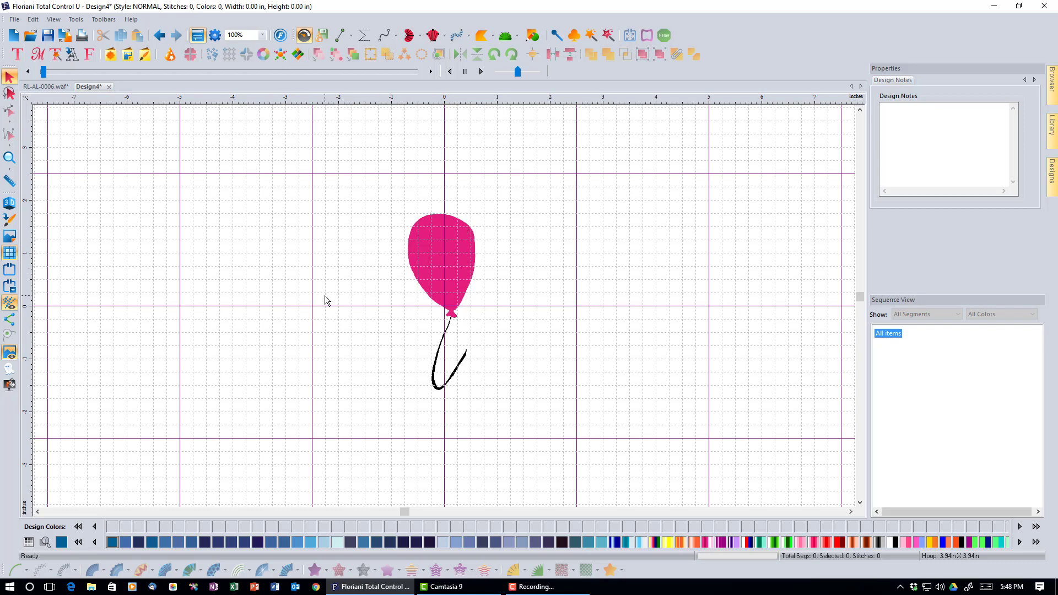
pyautogui.click(9, 236)
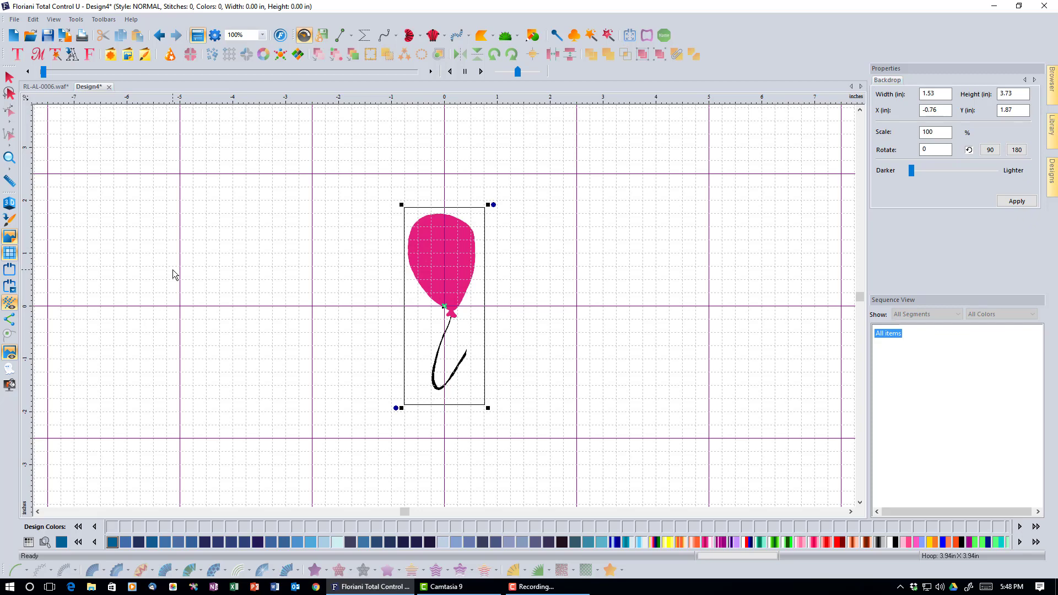
pyautogui.click(9, 238)
# - Load balloon.jpg from the Images folder as the backdrop in place of the pink balloon
pyautogui.click(11, 22)
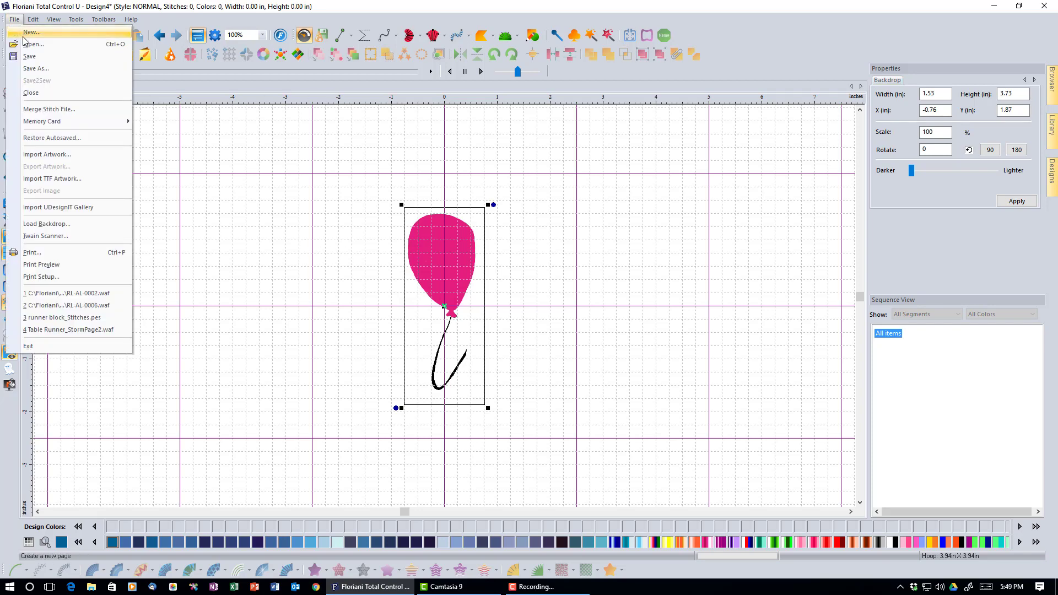
pyautogui.click(78, 226)
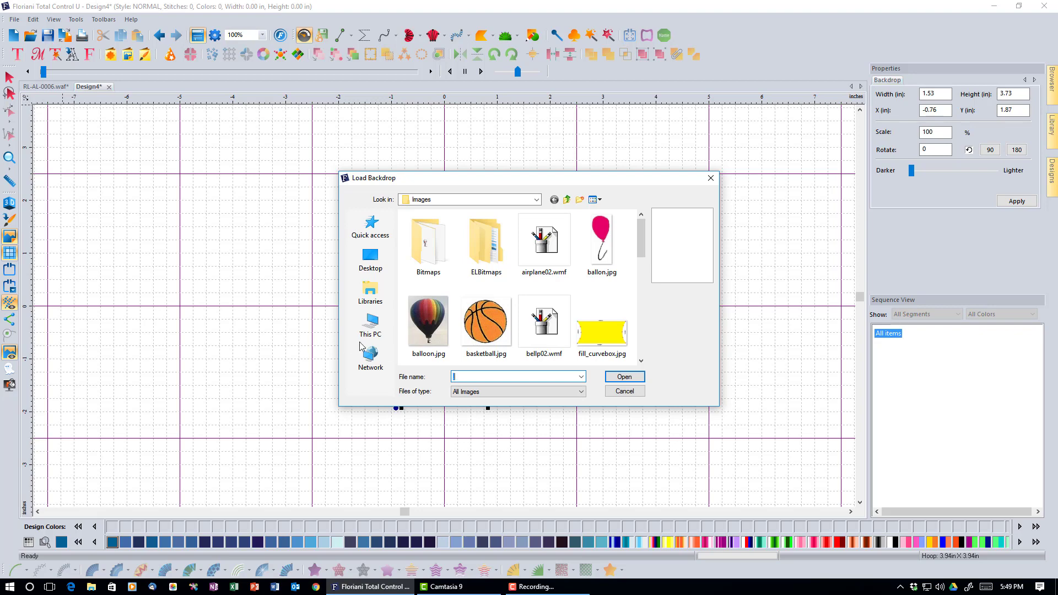
pyautogui.click(424, 332)
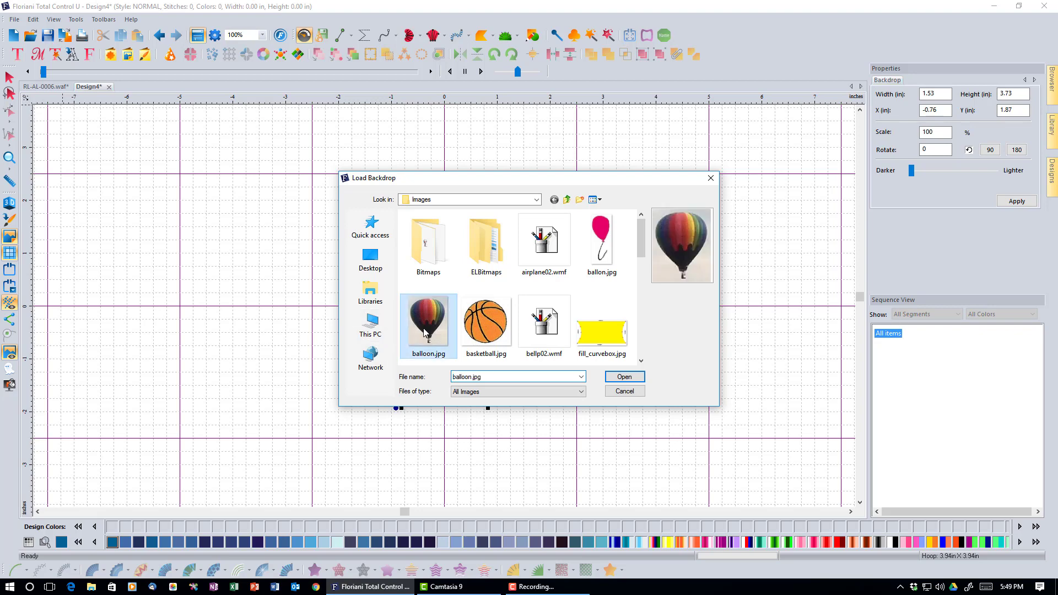
pyautogui.click(641, 380)
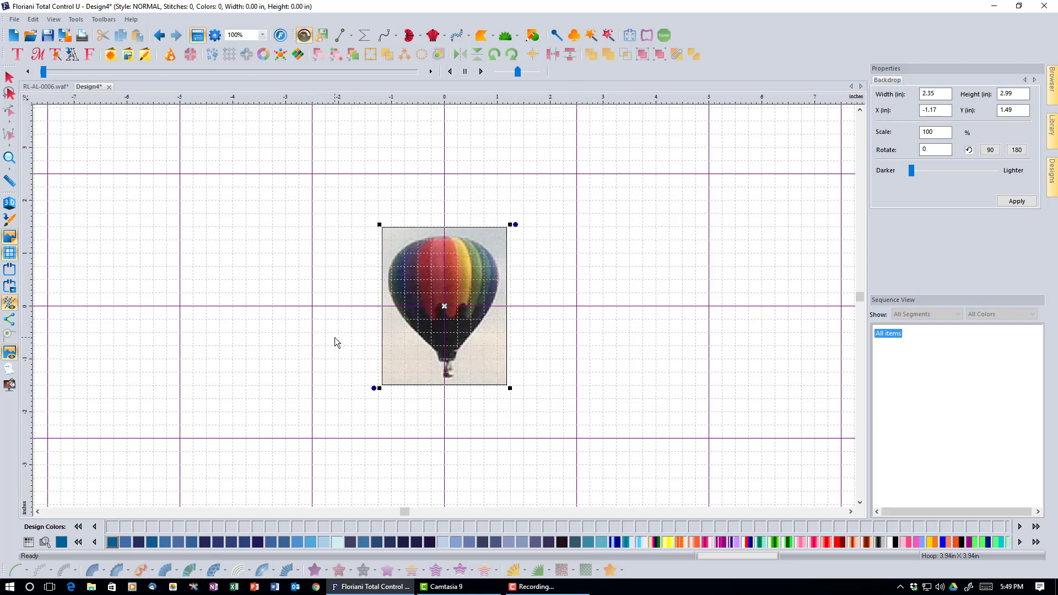
# - Toggle the hot-air balloon backdrop off and on, and leave it hidden
pyautogui.click(7, 356)
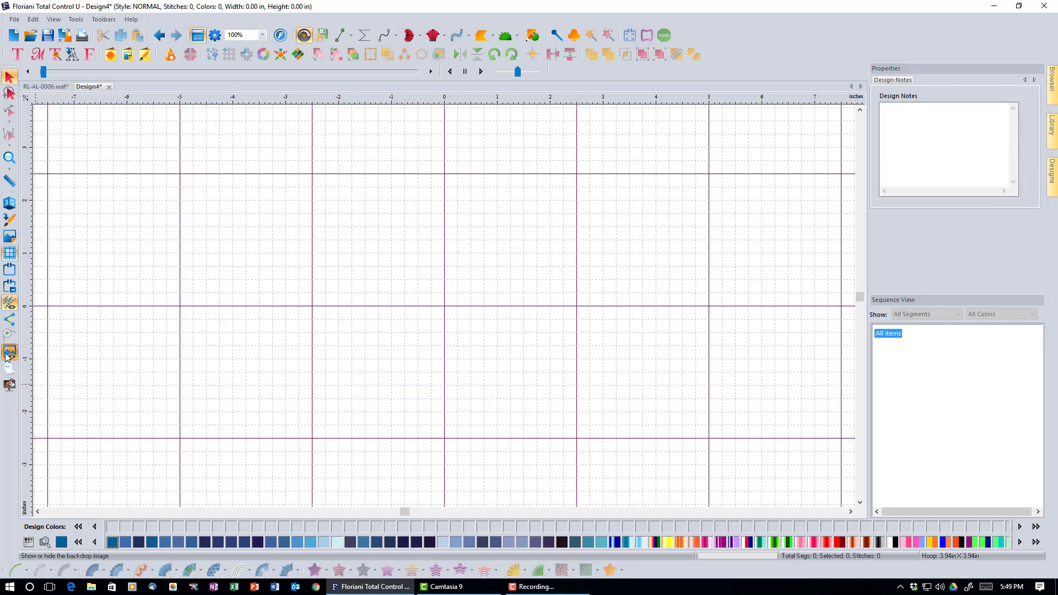
pyautogui.click(7, 356)
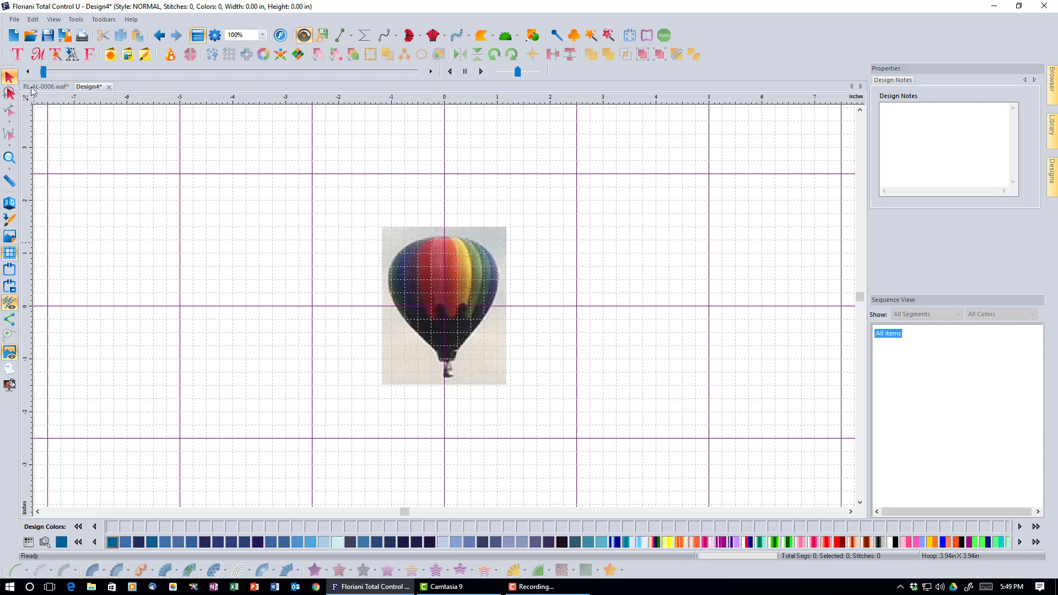
pyautogui.click(15, 20)
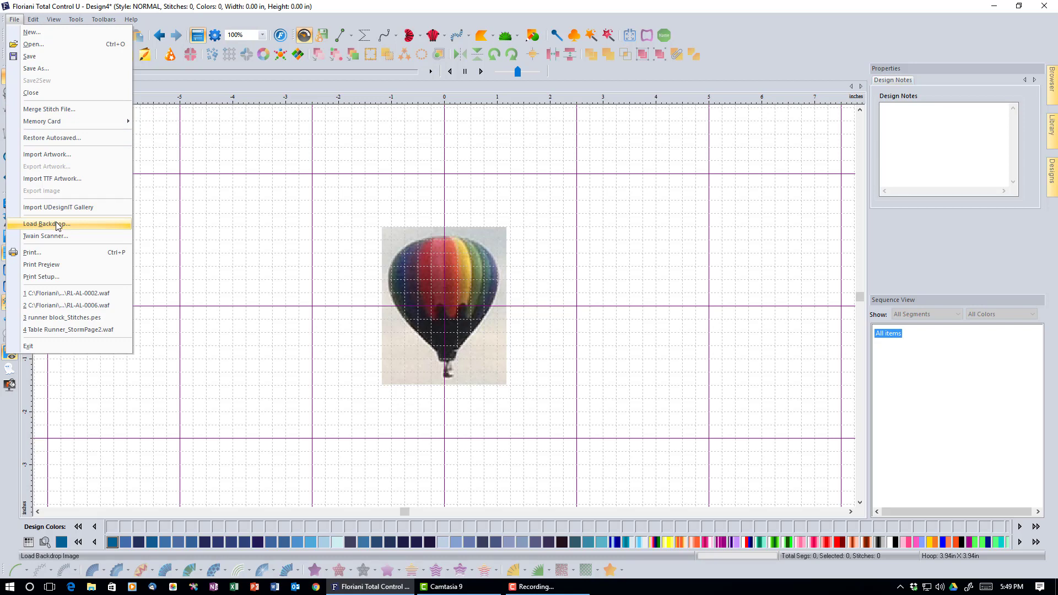
pyautogui.click(212, 245)
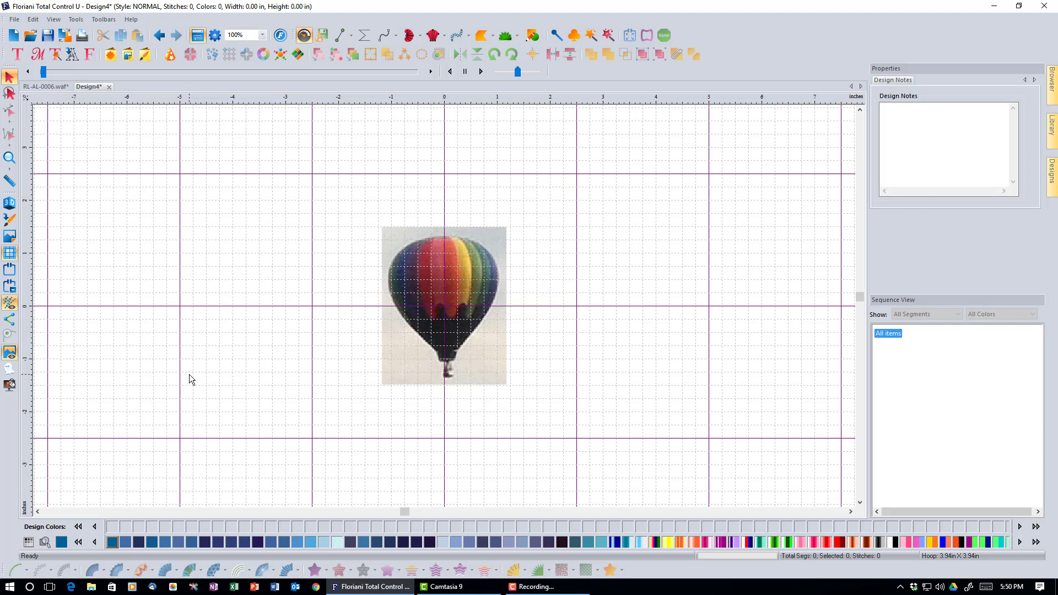
pyautogui.click(9, 351)
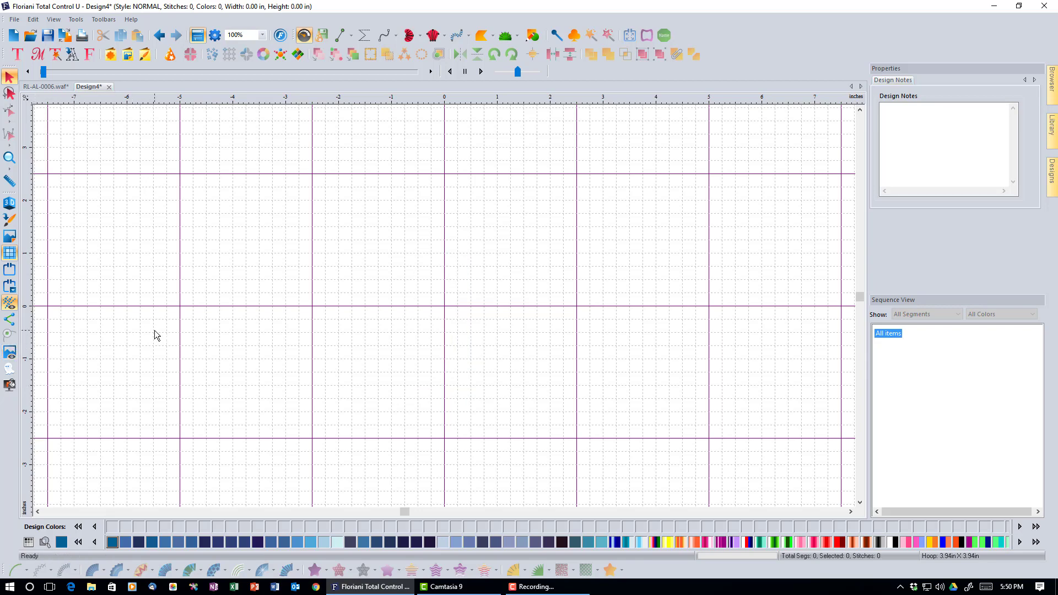
# - Import the vector artwork feather test.svg from the Images folder onto the design page
pyautogui.click(9, 220)
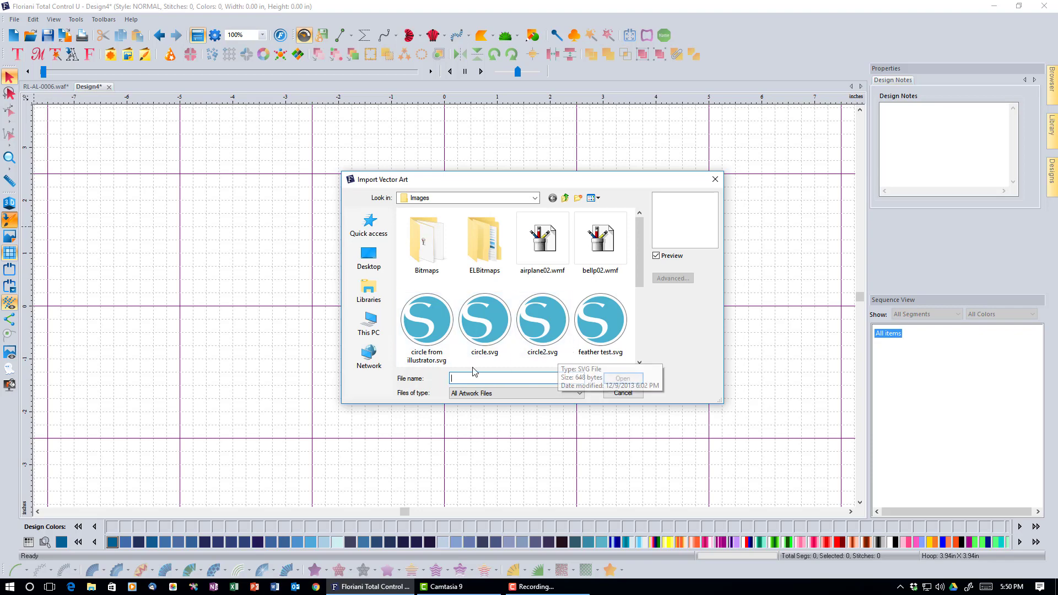
pyautogui.click(614, 355)
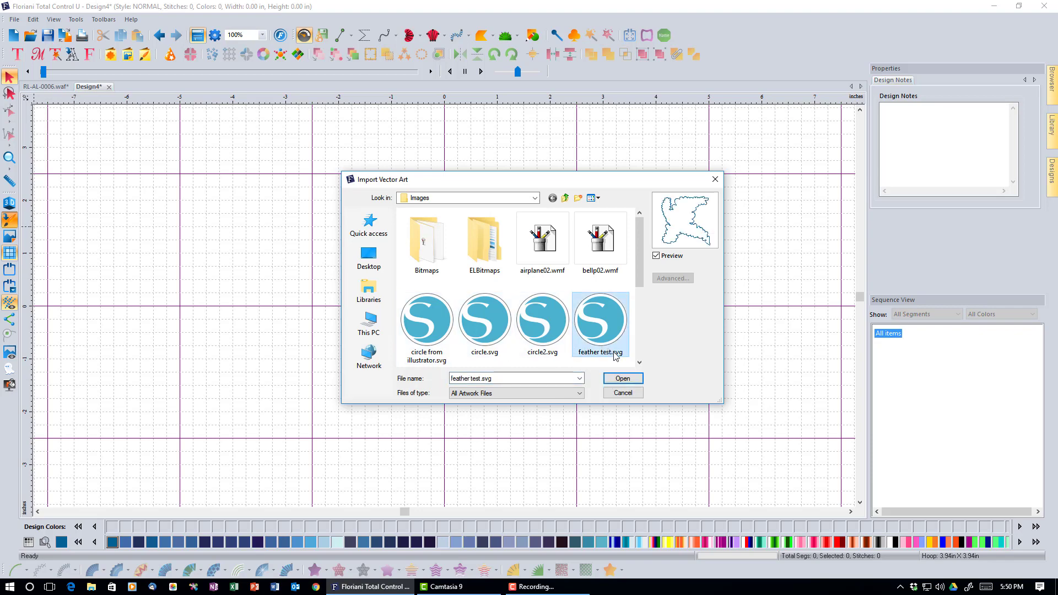
pyautogui.click(622, 378)
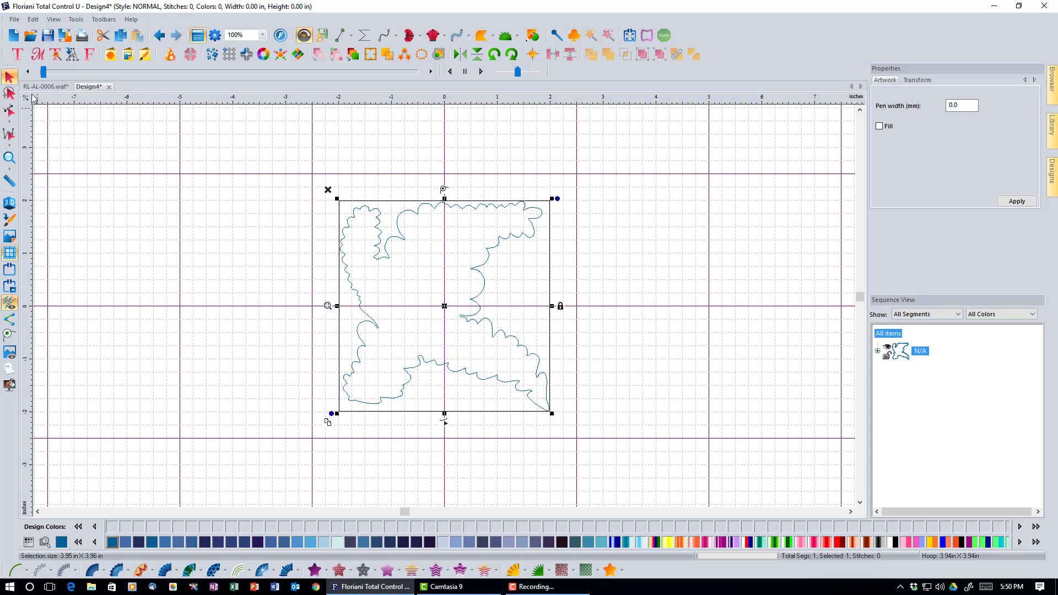
# - Examine the file types offered for exporting the feather artwork, and cancel the export
pyautogui.click(14, 19)
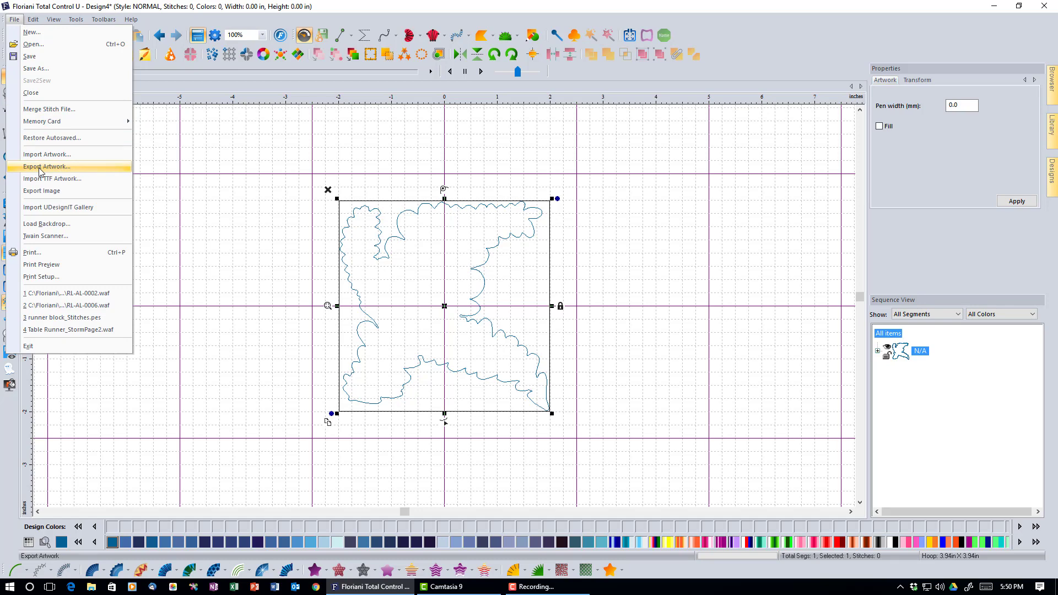
pyautogui.click(41, 171)
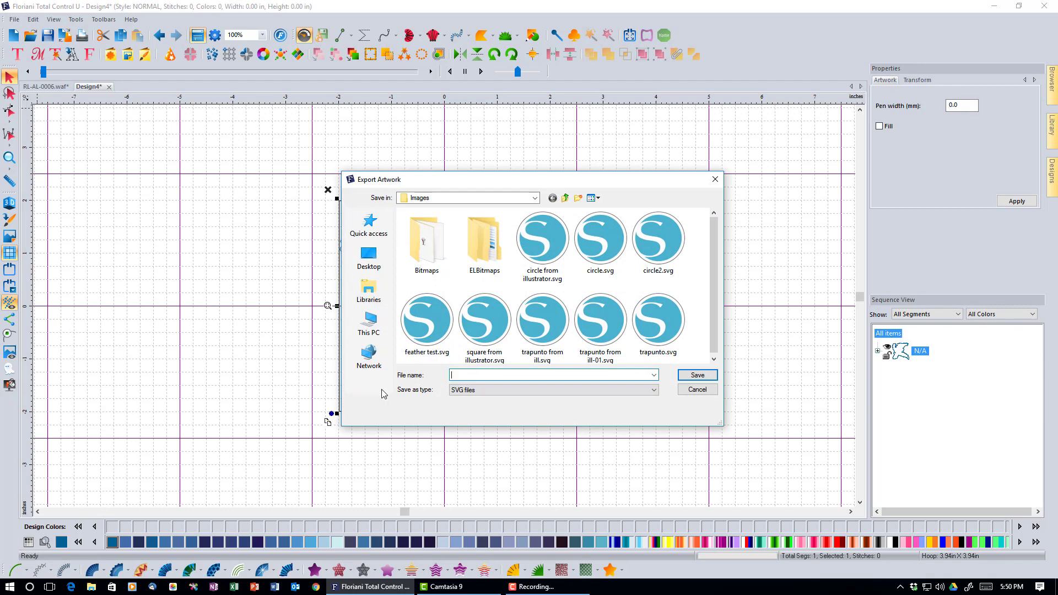
pyautogui.click(654, 390)
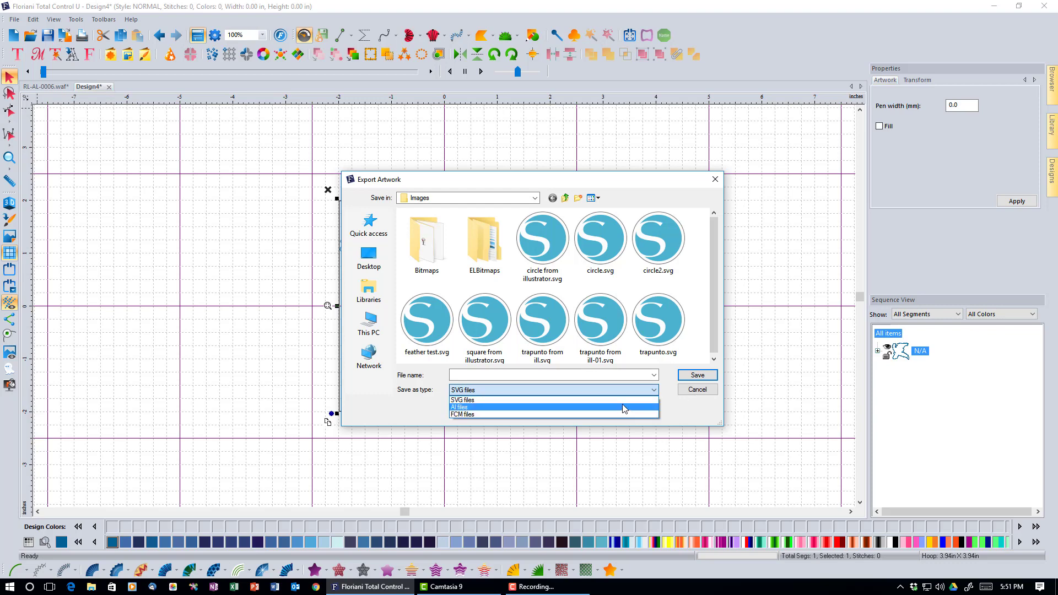
pyautogui.click(696, 395)
pyautogui.click(696, 395)
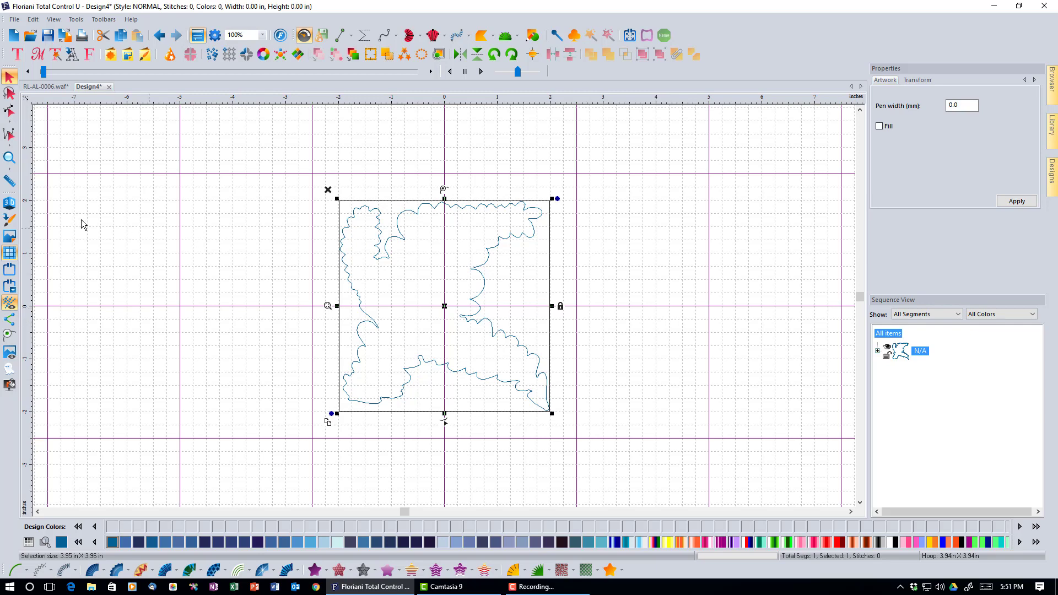
# - Switch to the RL-AL-0006.waf design and examine the file types offered for exporting it as an image, cancelling the export
pyautogui.click(43, 91)
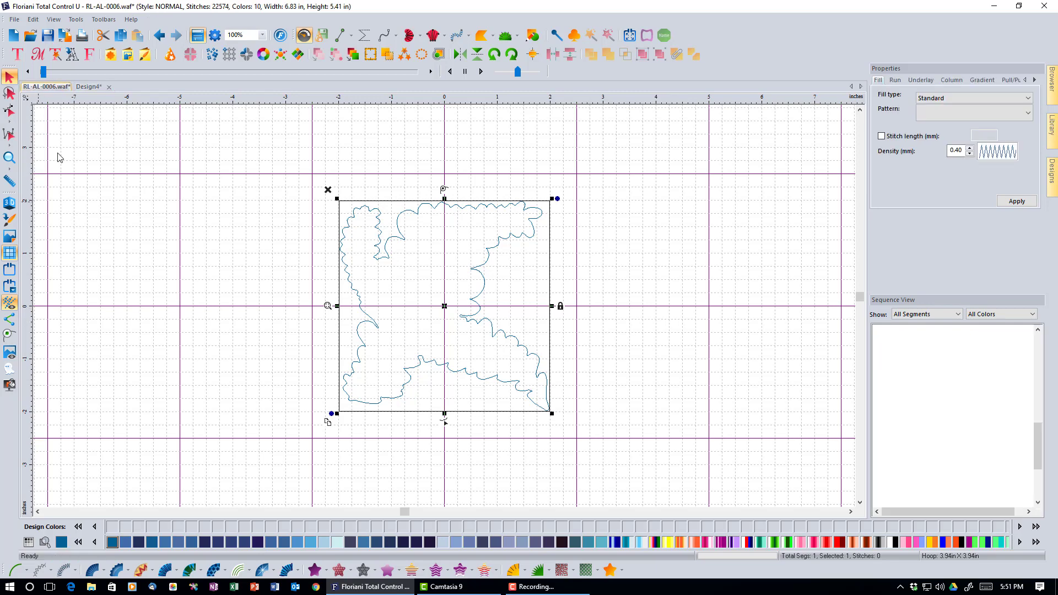
pyautogui.click(108, 238)
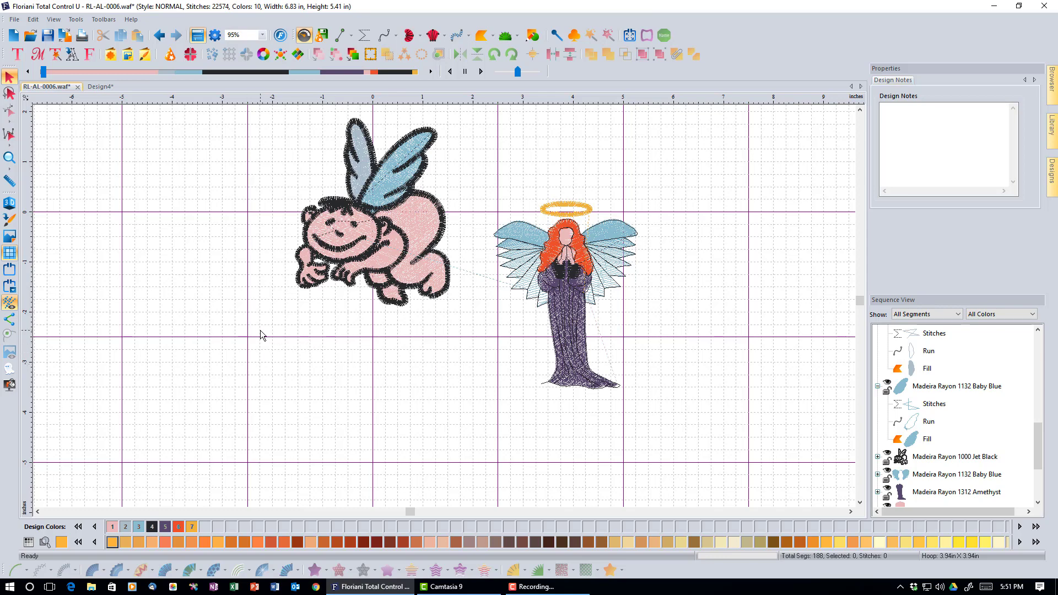
pyautogui.click(14, 20)
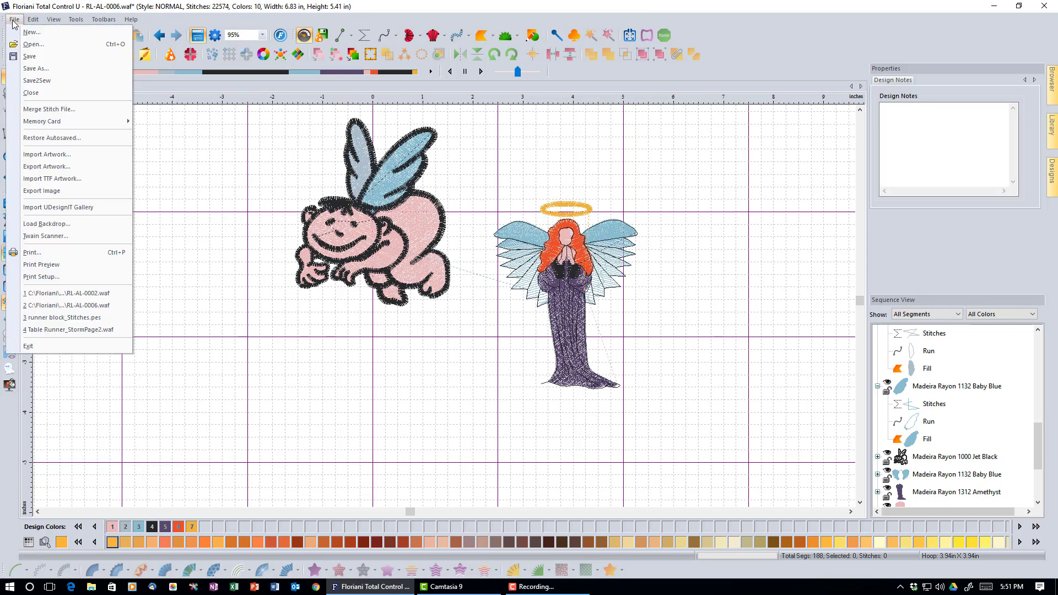
pyautogui.click(53, 193)
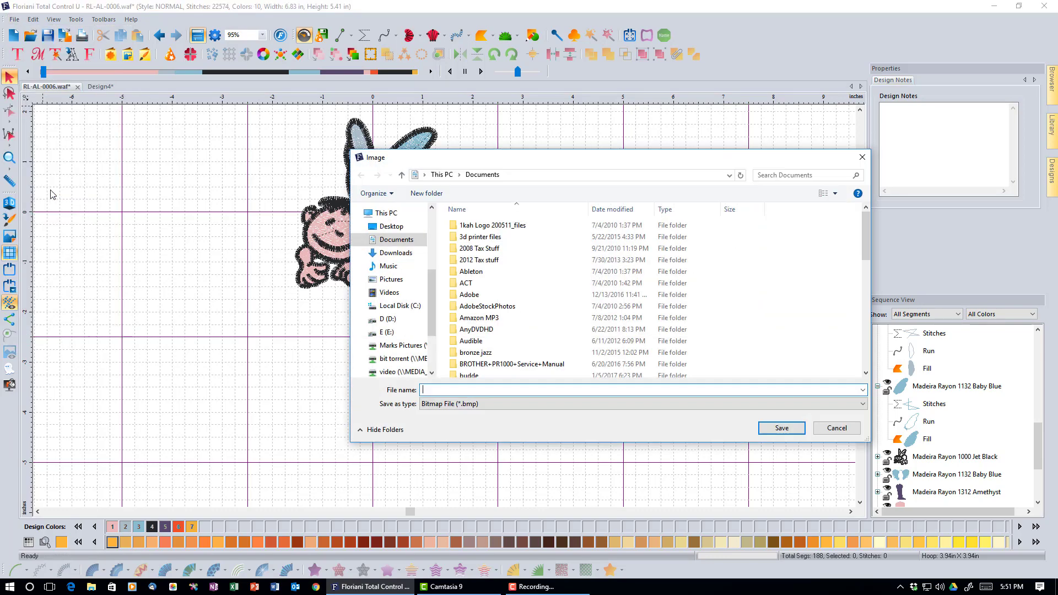
pyautogui.click(856, 406)
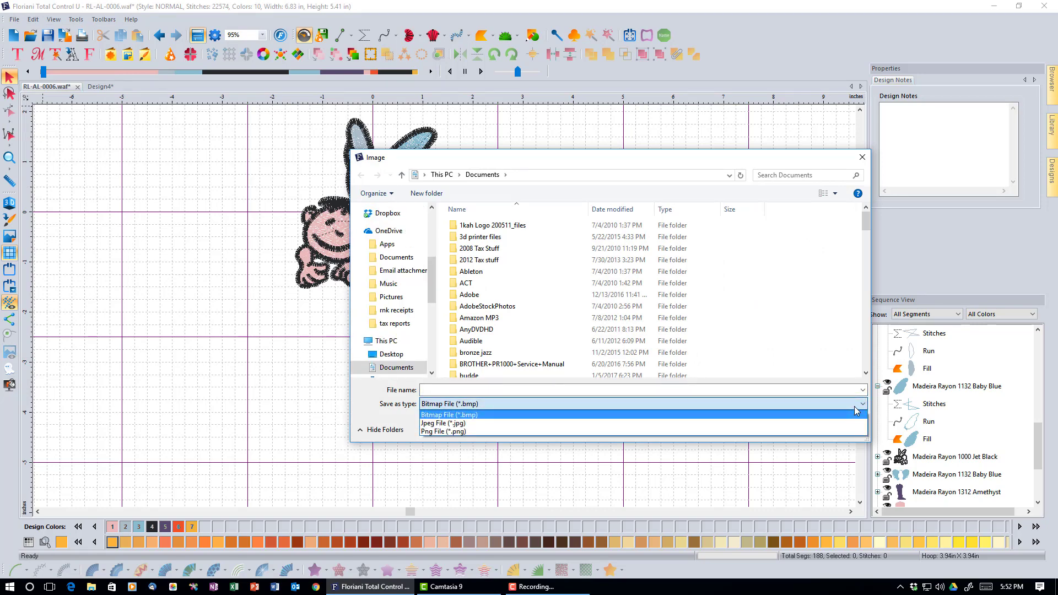
pyautogui.click(855, 407)
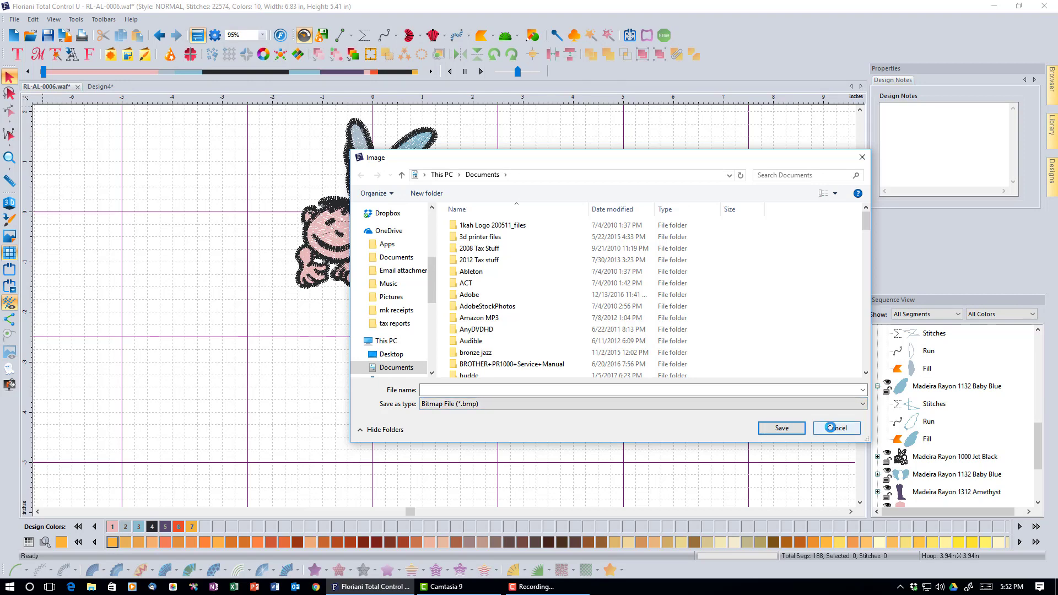
pyautogui.click(833, 429)
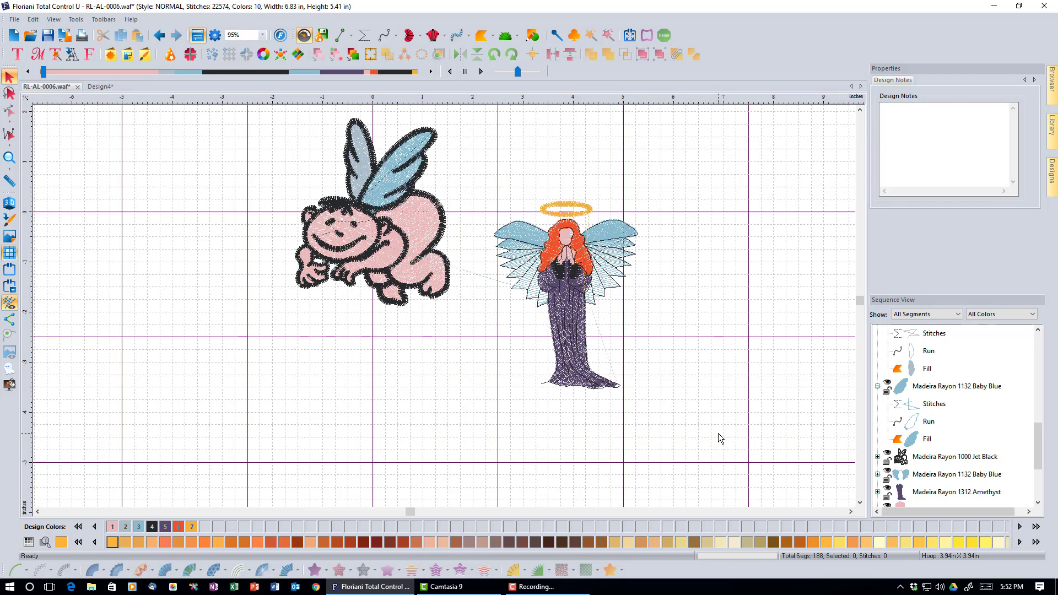